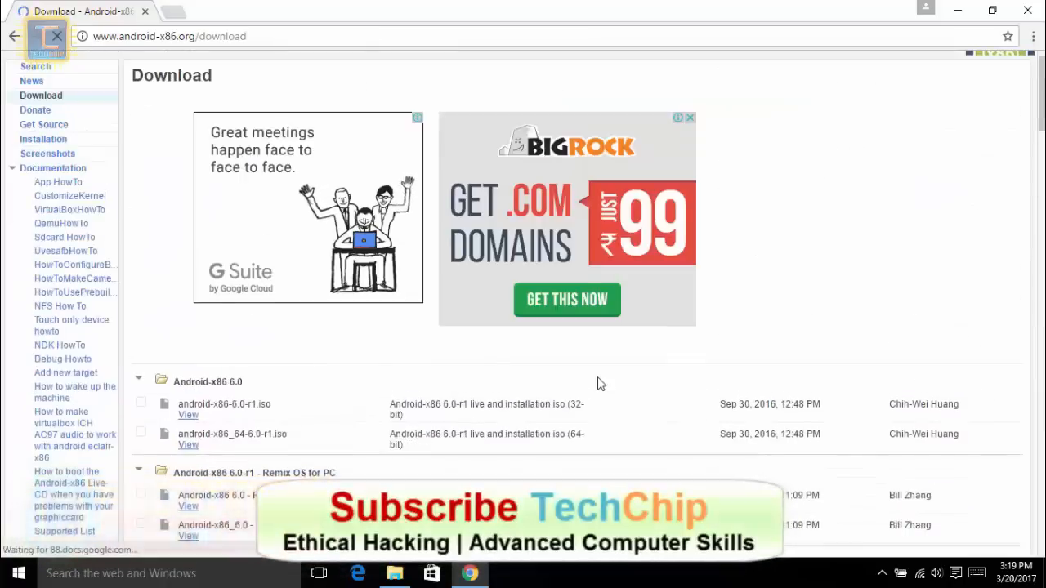
Switch to VMware Player and start creating a new virtual machine.
left_click(961, 14)
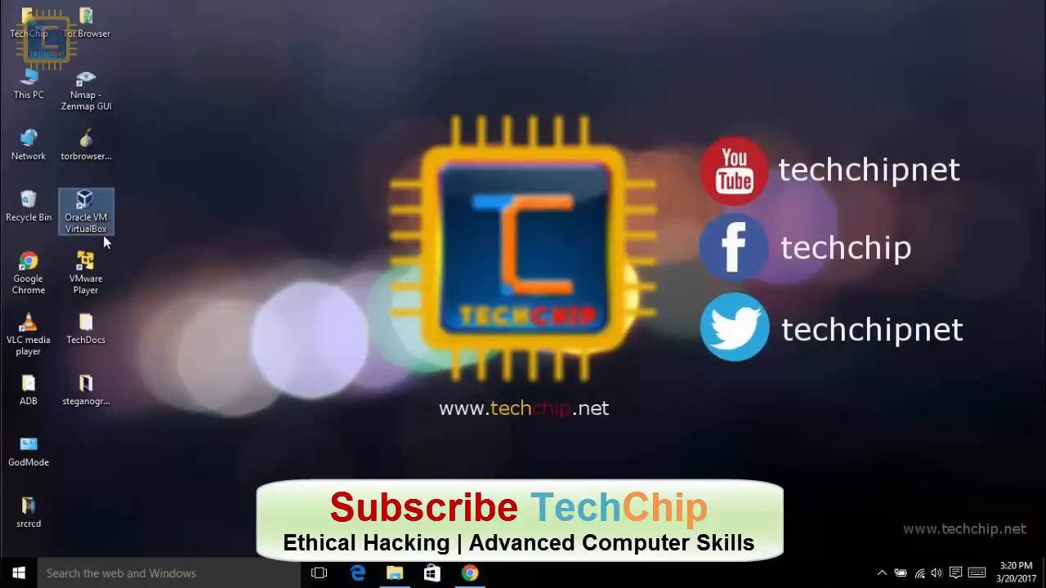
double_click(86, 279)
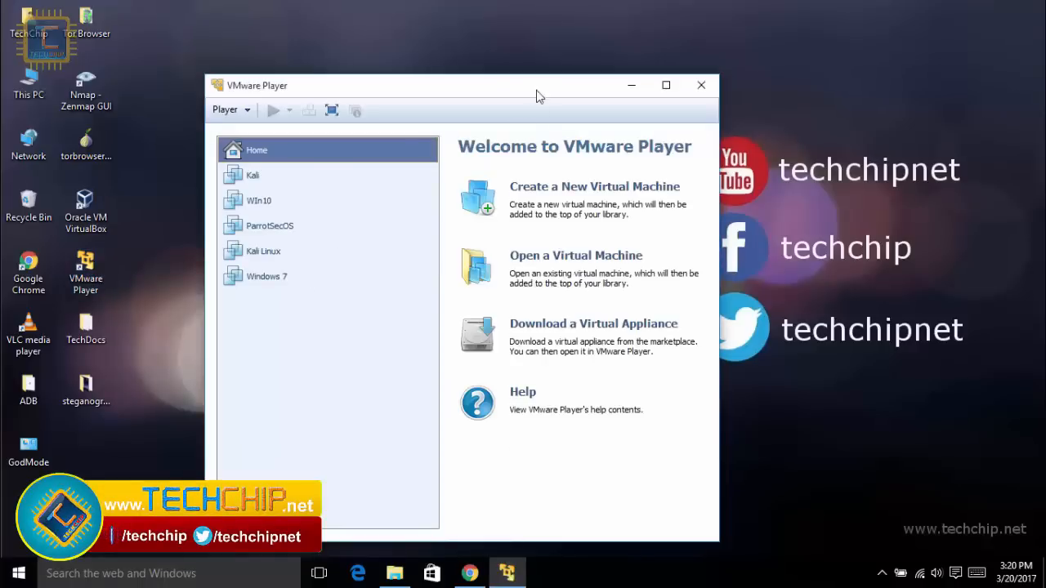
left_click_drag(537, 91, 594, 35)
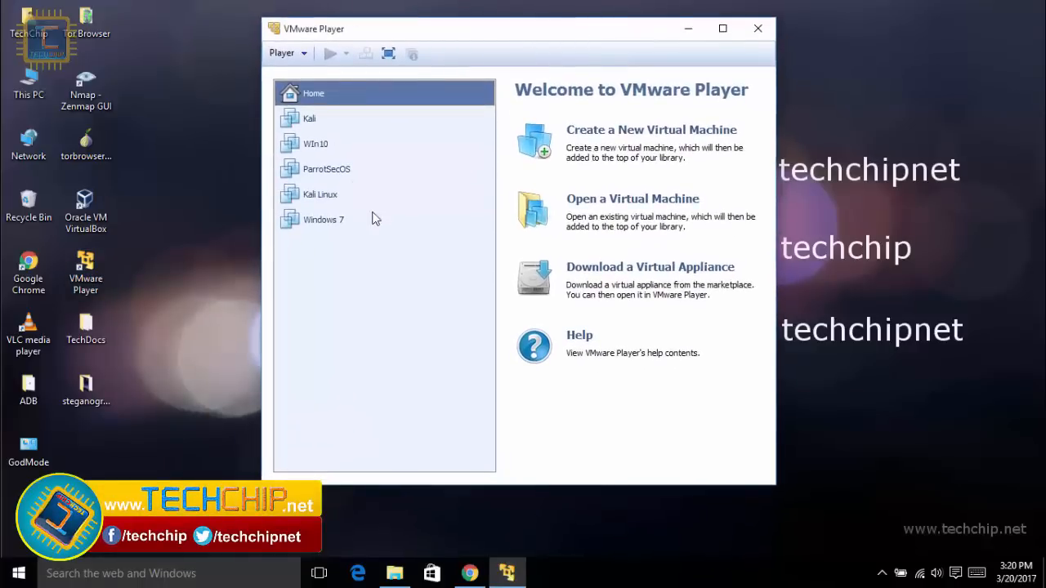
left_click(302, 53)
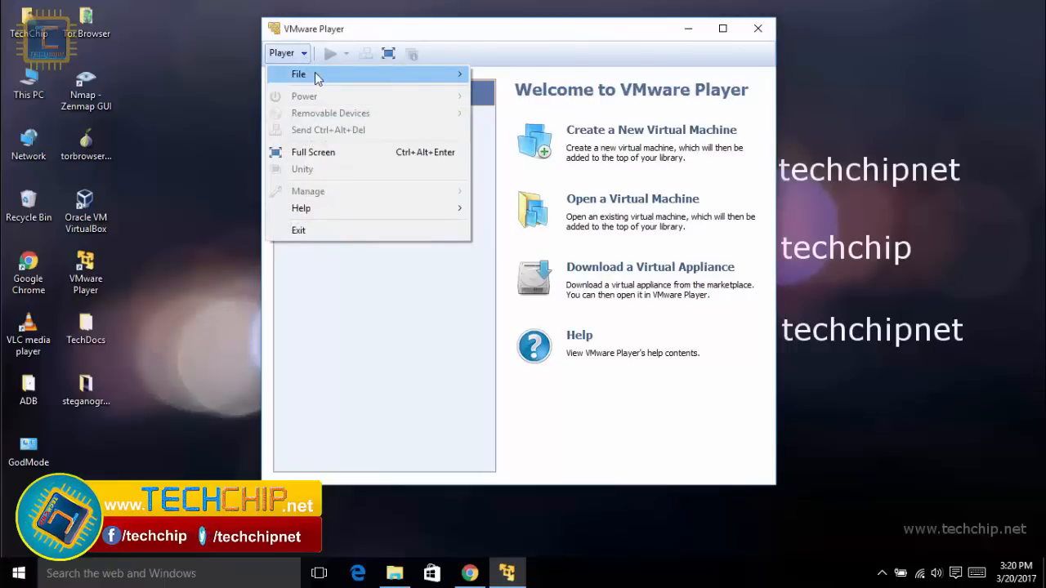
mouse_move(319, 75)
left_click(528, 75)
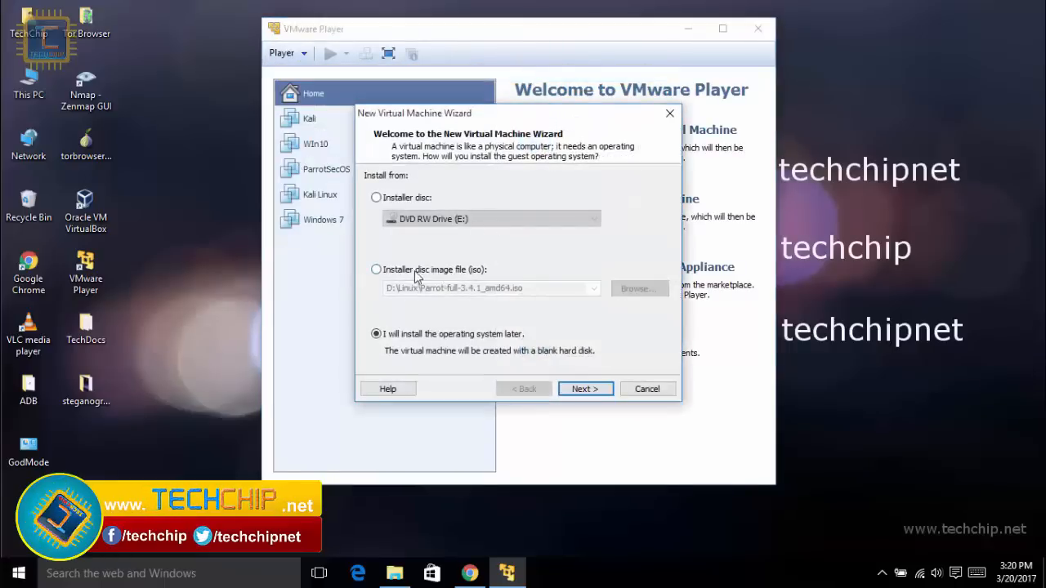
Use the installer disc image naugatx8620160902.iso from D:\Linux as the installation source for the new virtual machine.
left_click(377, 270)
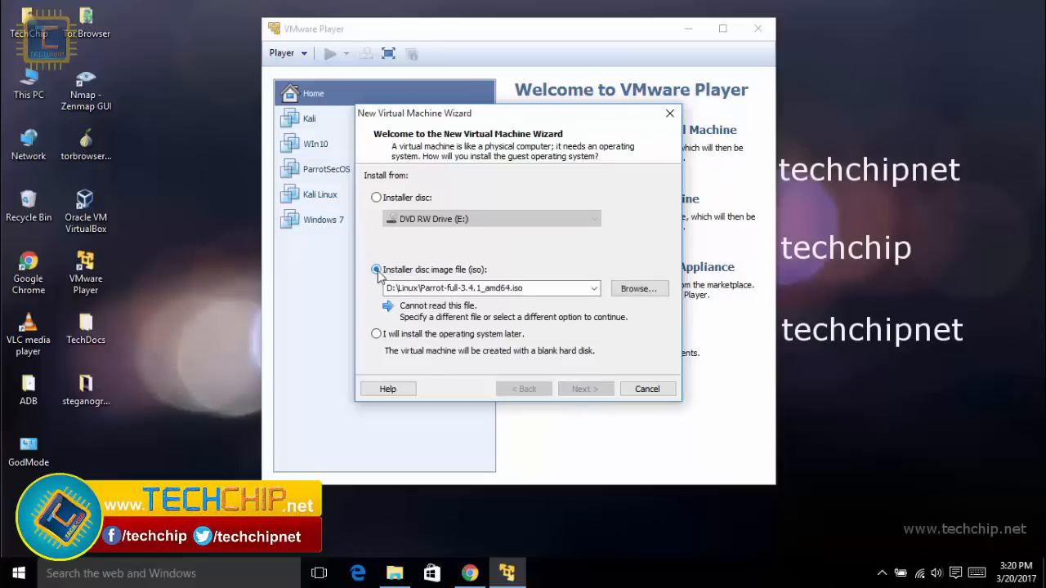
left_click(640, 293)
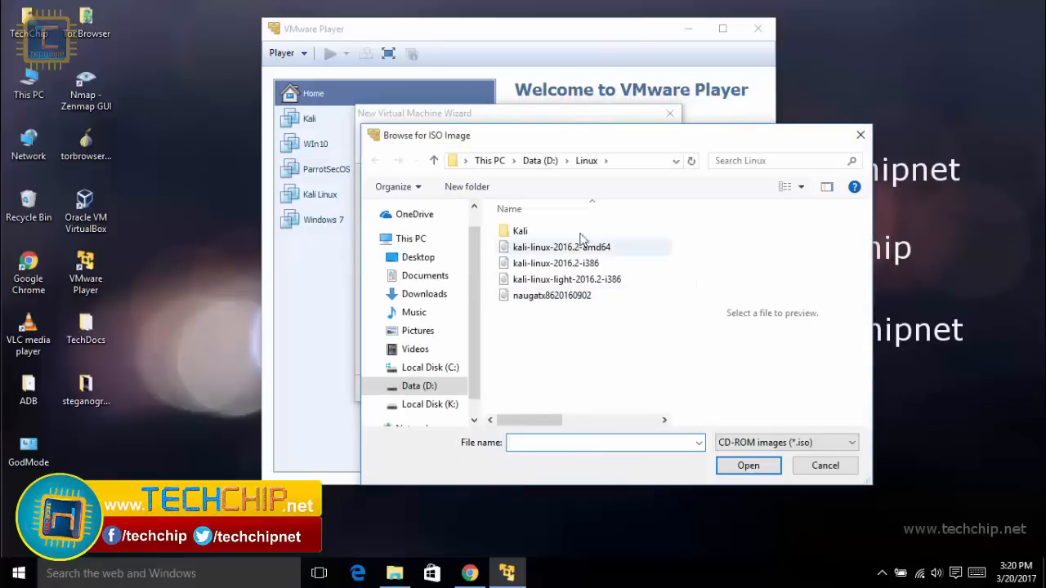
left_click(562, 299)
left_click(755, 463)
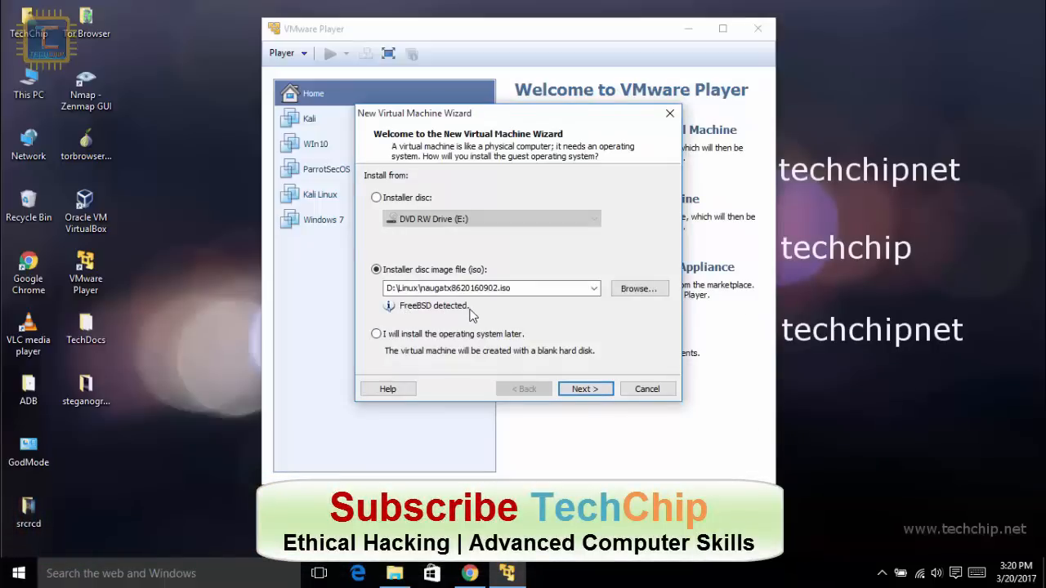
left_click(585, 390)
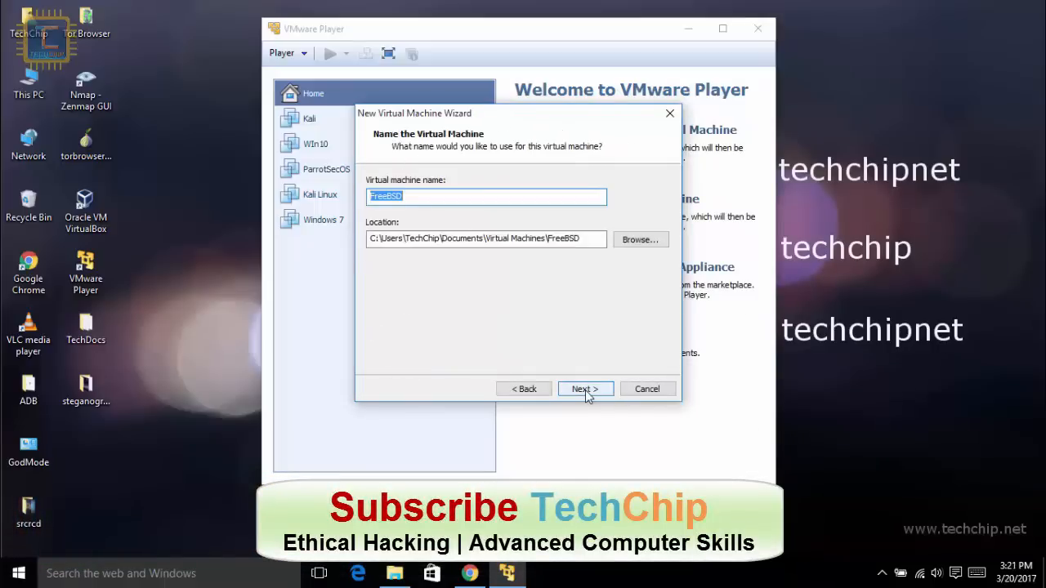
Name the virtual machine Android and set its location to D:\VMs\Android.
type("Android")
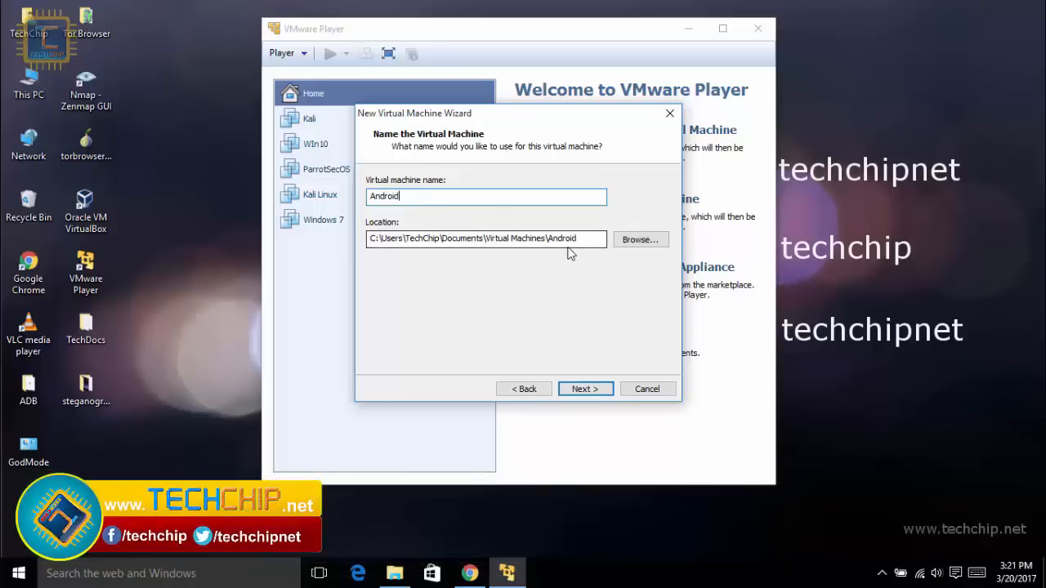
left_click(625, 244)
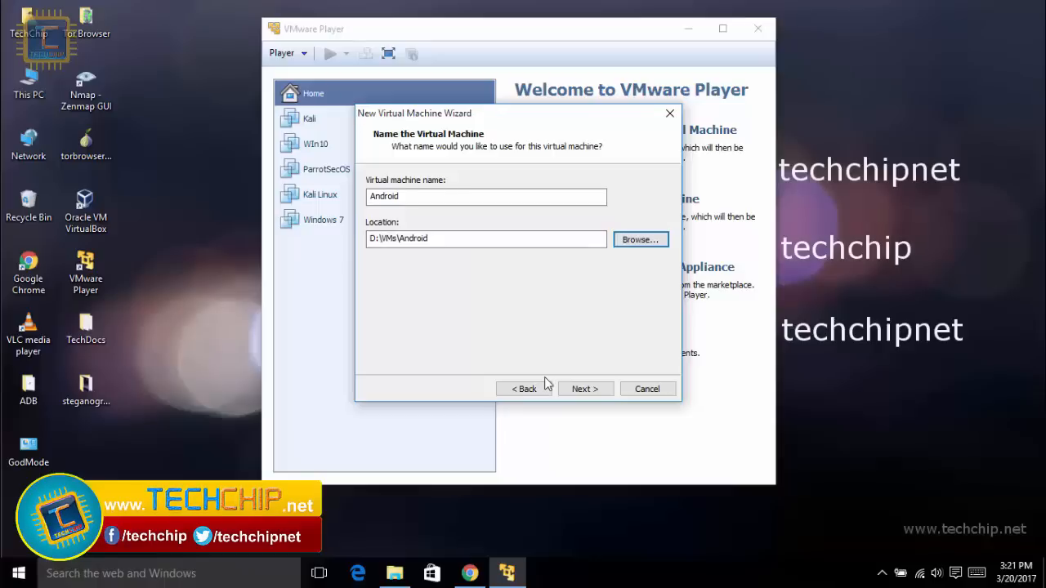
left_click(585, 389)
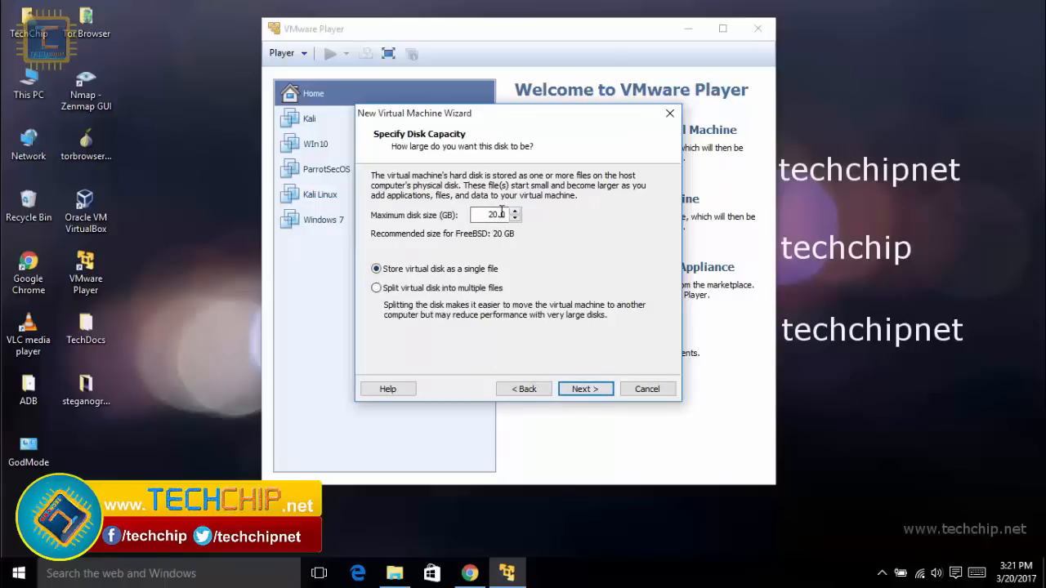
Set the maximum disk size to 10 GB, keeping the virtual disk stored as a single file.
left_click_drag(490, 214, 497, 214)
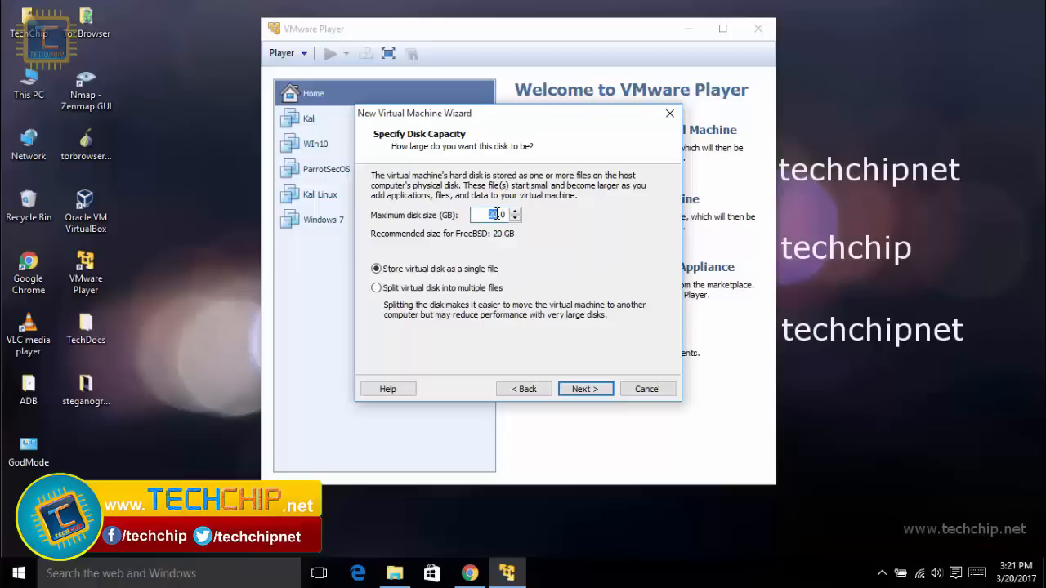
type("10")
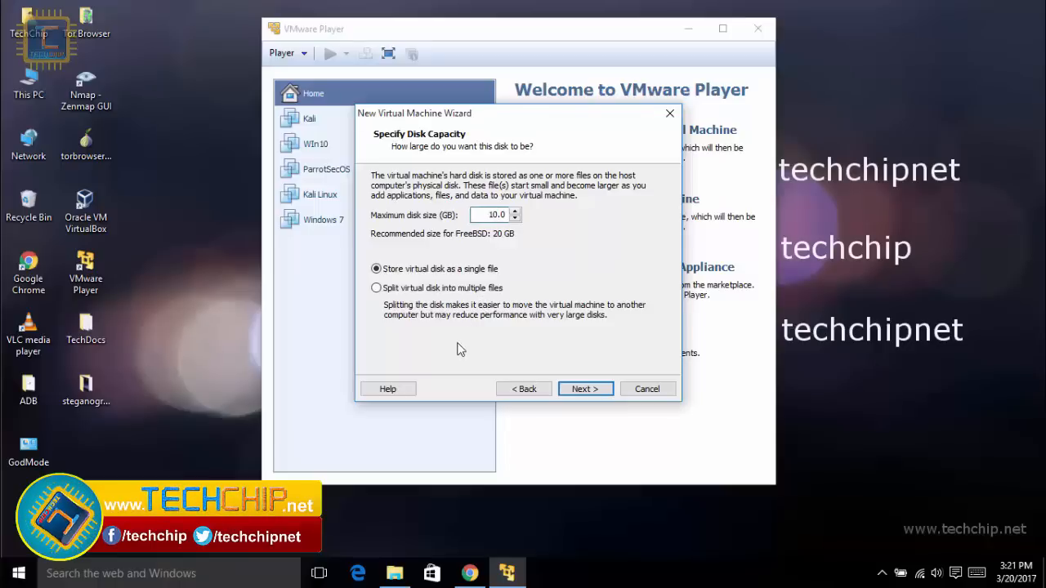
left_click(584, 389)
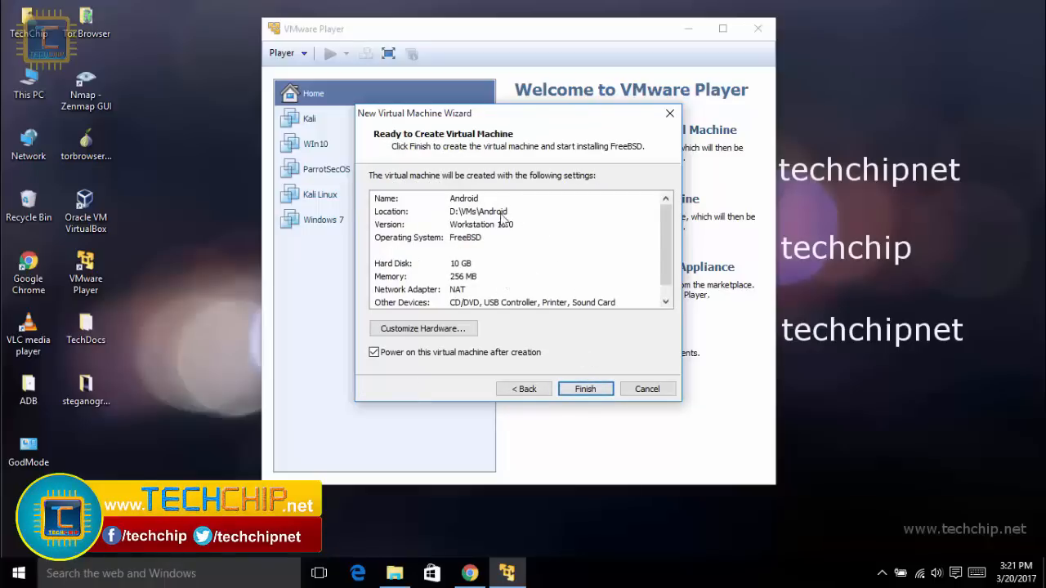
Customize the virtual machine's hardware with 1024 MB of memory and 2 processor cores.
left_click(457, 335)
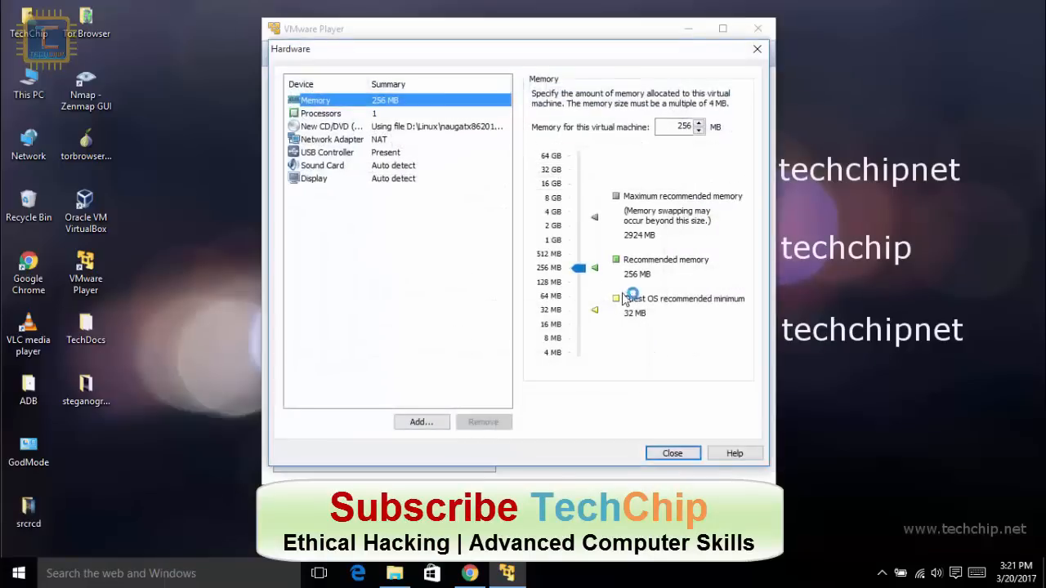
left_click_drag(582, 268, 583, 248)
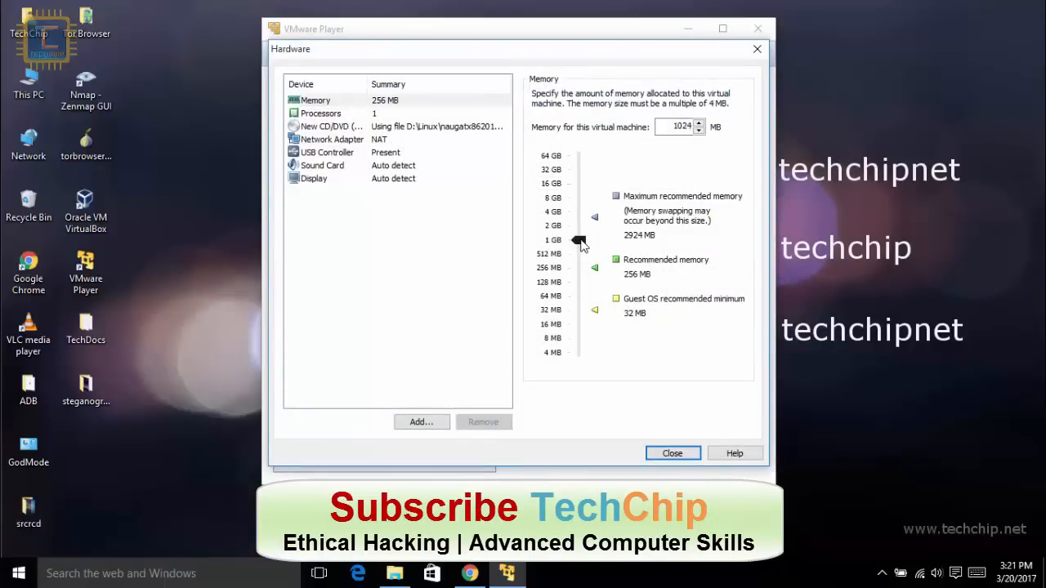
left_click(323, 114)
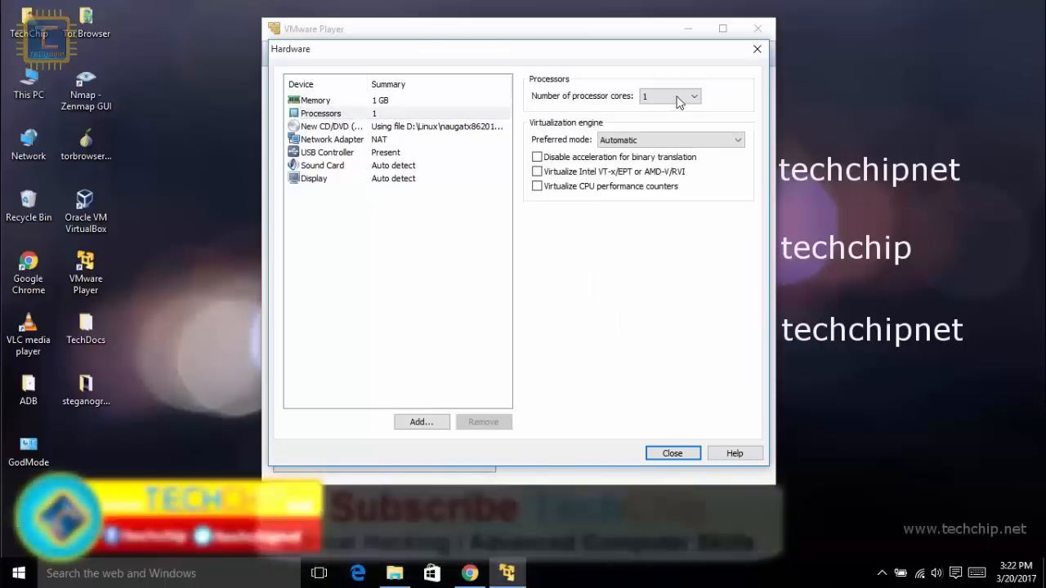
left_click(691, 98)
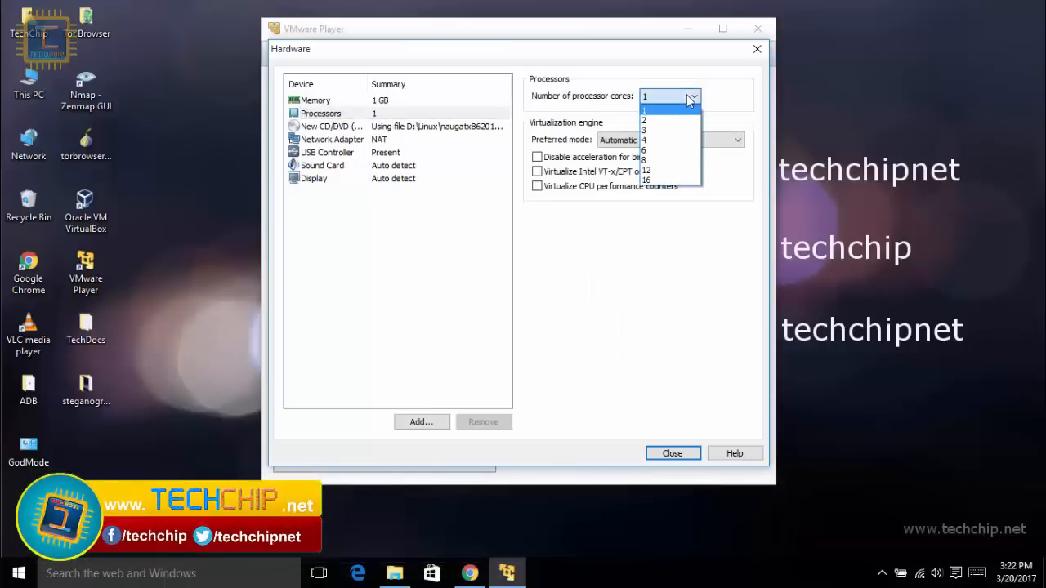
left_click(648, 120)
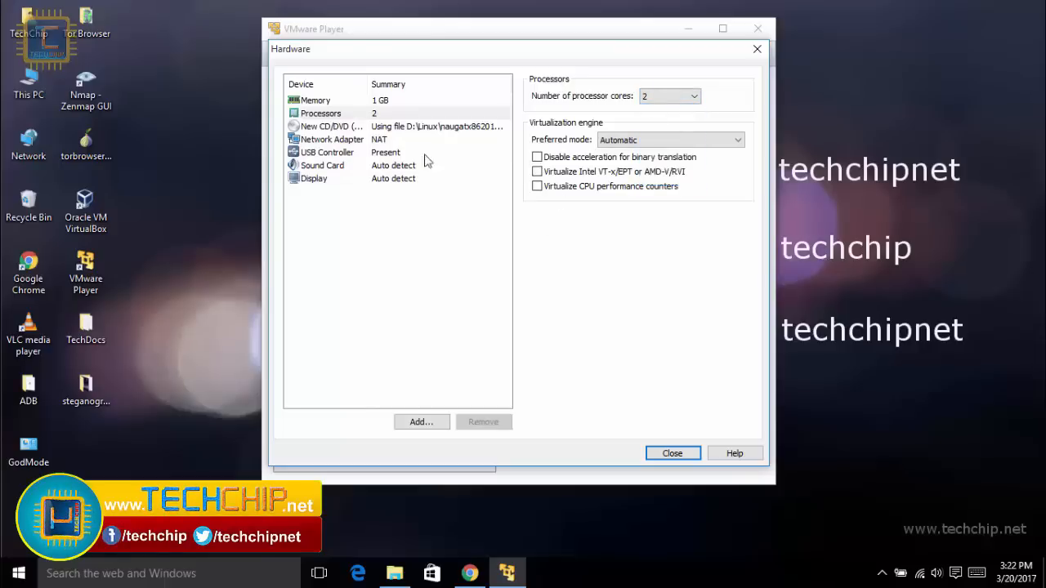
Enable 3D graphics acceleration for the display and set the network adapter to Bridged, closing the hardware settings.
left_click(337, 180)
left_click(546, 96)
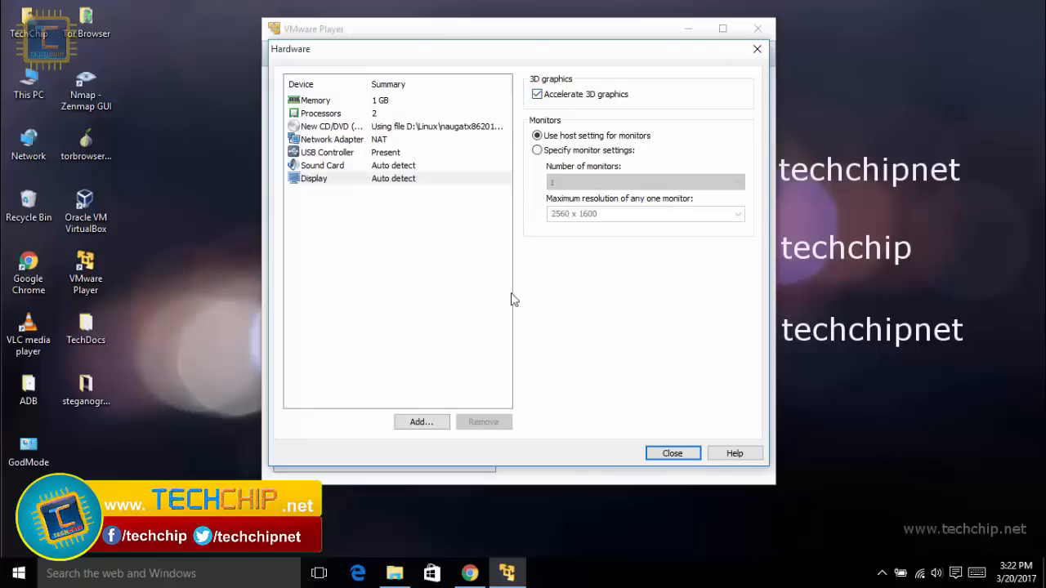
left_click(357, 143)
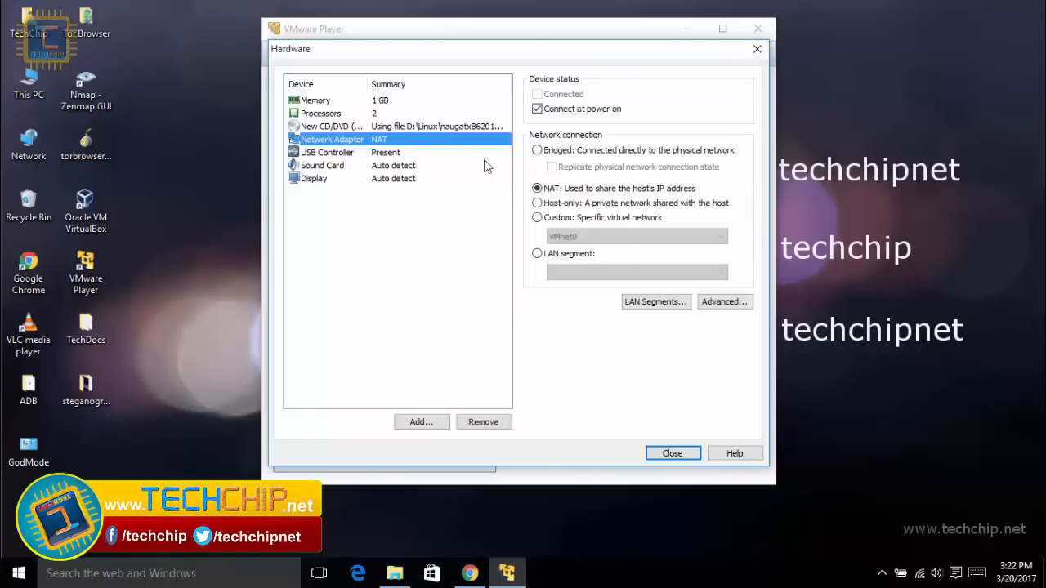
left_click(558, 153)
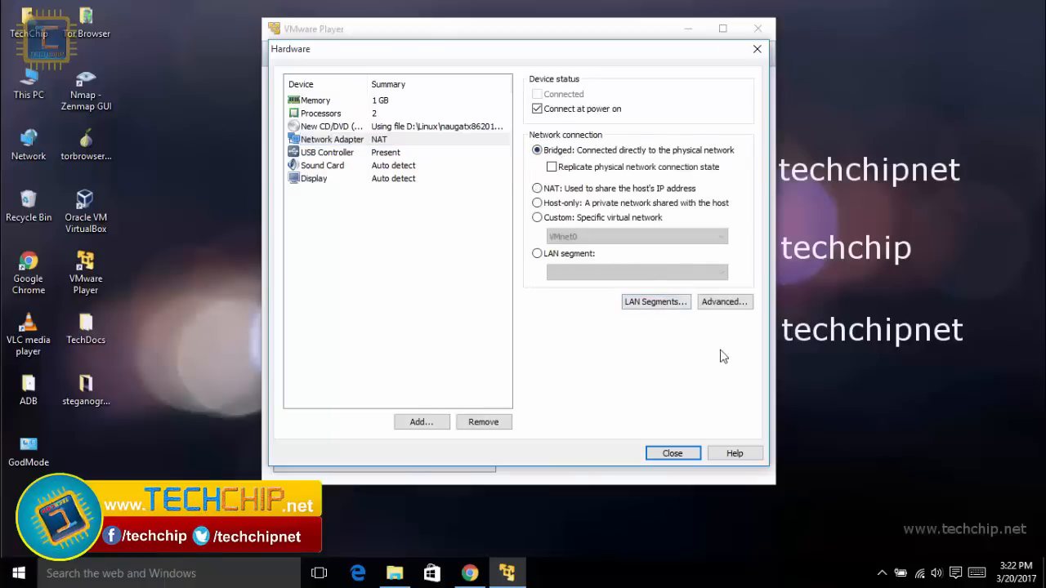
left_click(666, 454)
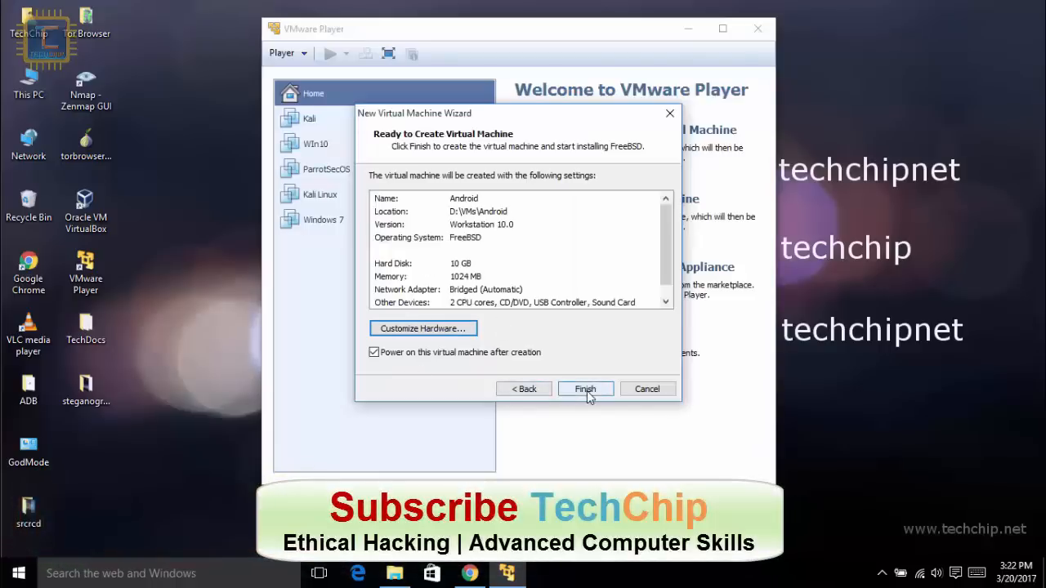
Finish creating the virtual machine and boot it into the option to install Android-x86 to the hard disk.
left_click(586, 391)
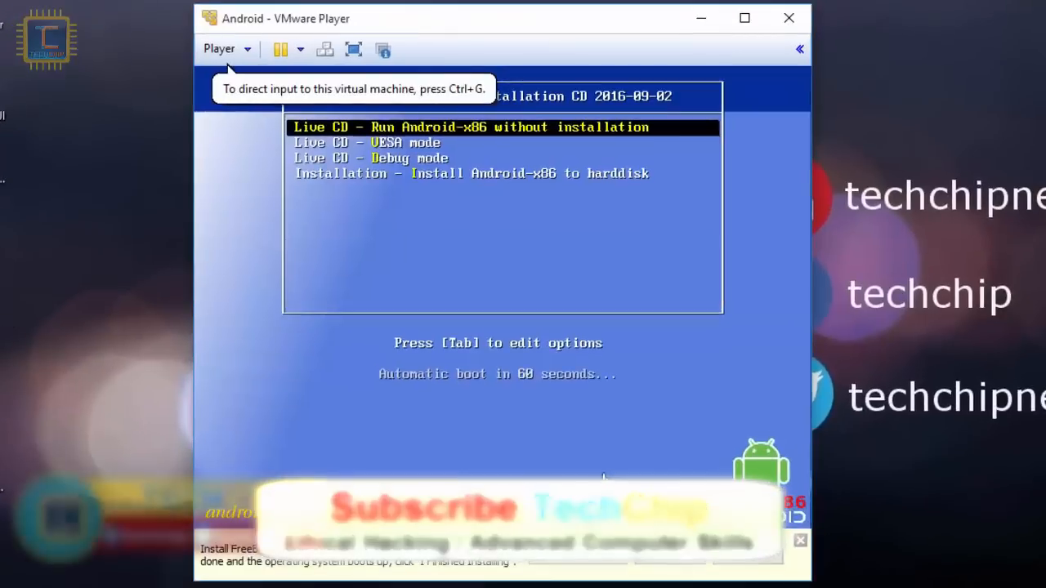
left_click(256, 318)
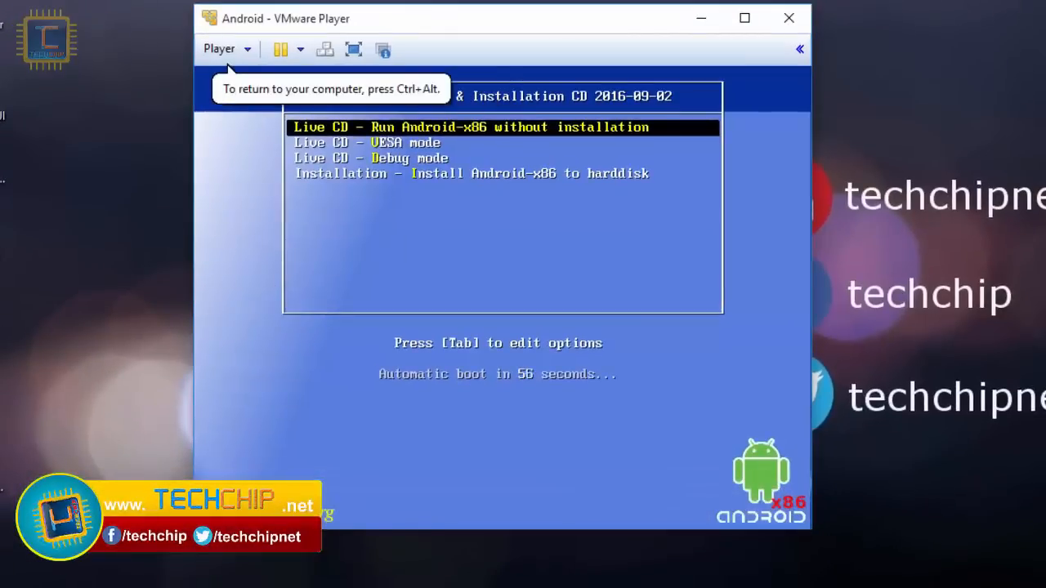
key("Down")
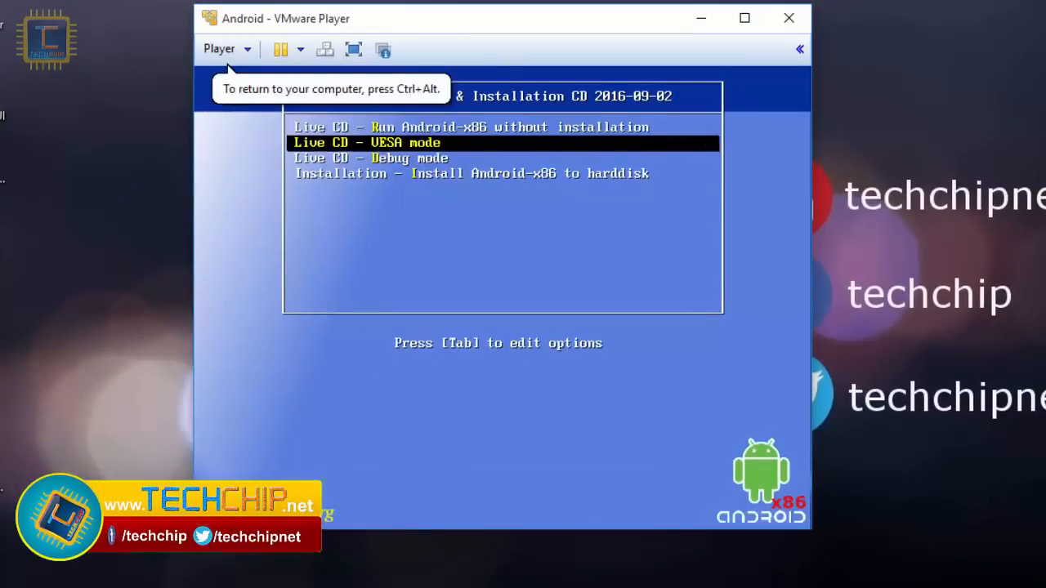
key("Up")
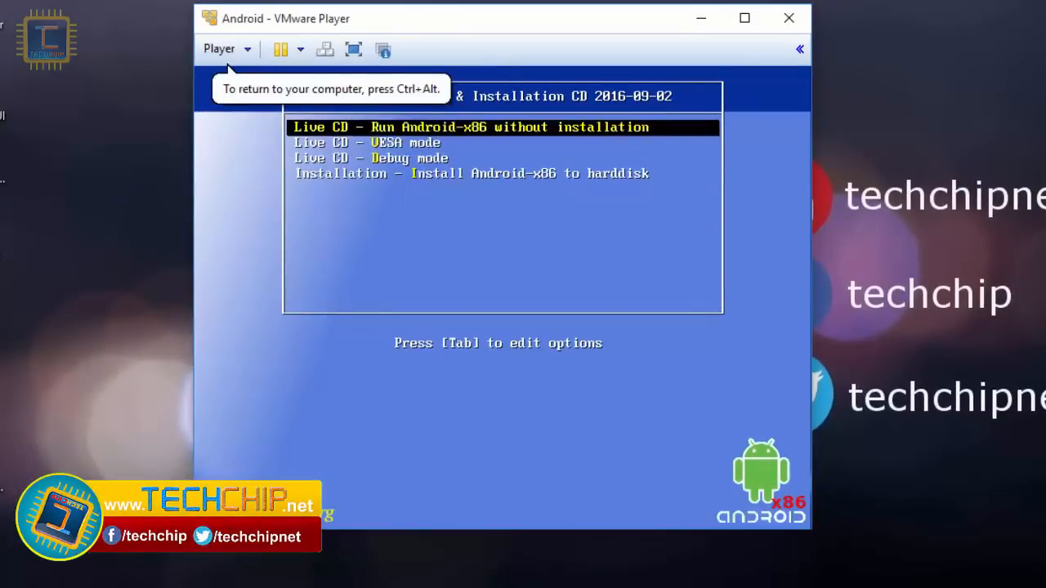
key("Down")
key("Down")
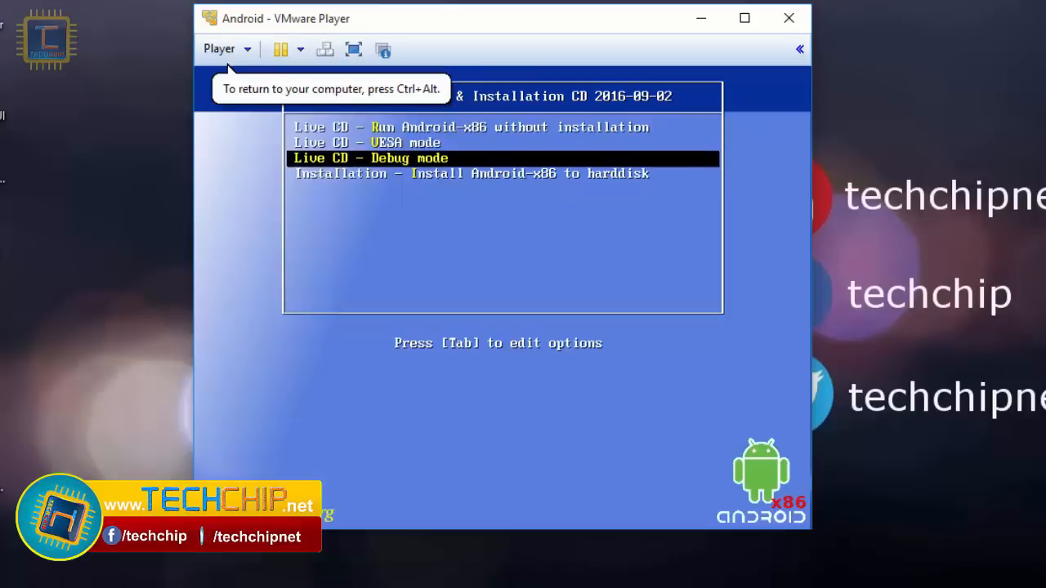
key("Down")
key("Return")
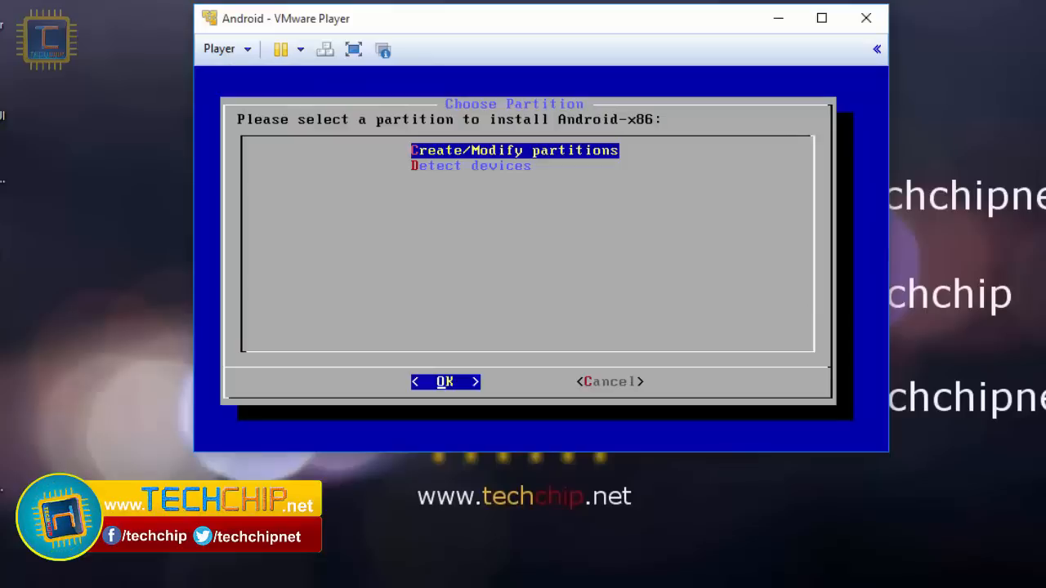
Choose to create or modify partitions for the Android-x86 installation and decline using GPT.
key("Return")
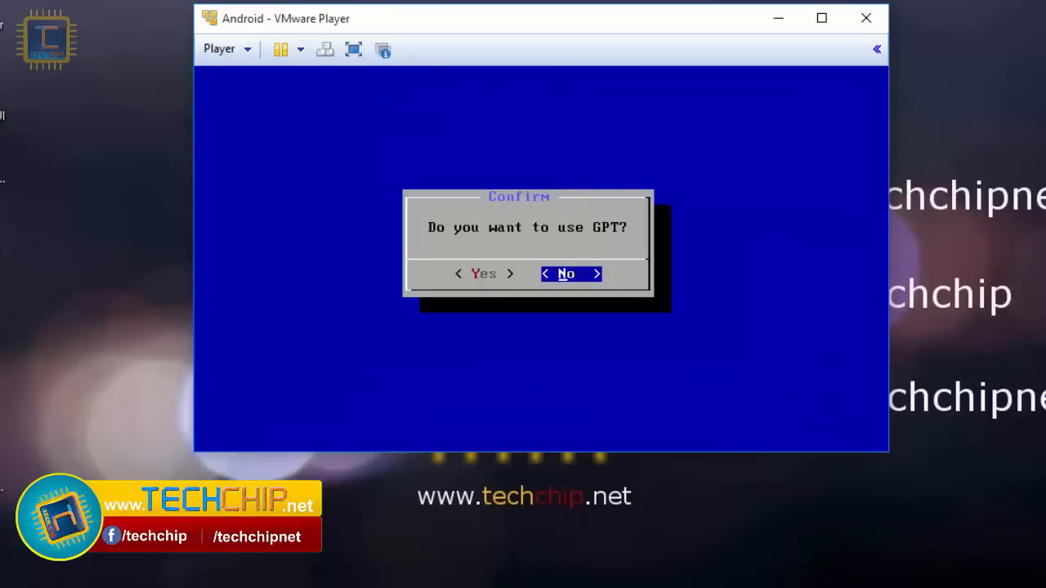
key("Left")
key("Right")
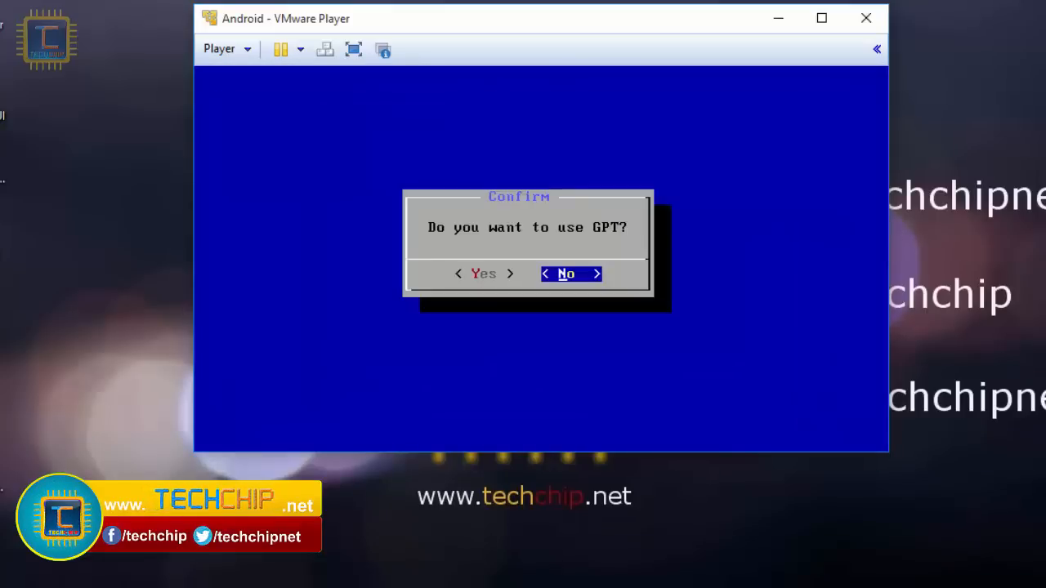
key("Left")
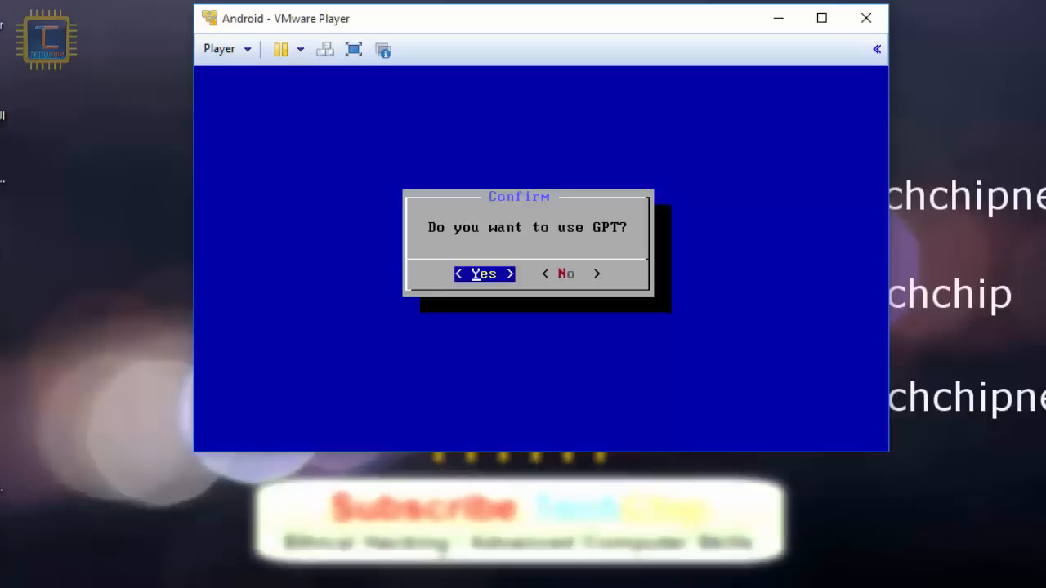
key("Right")
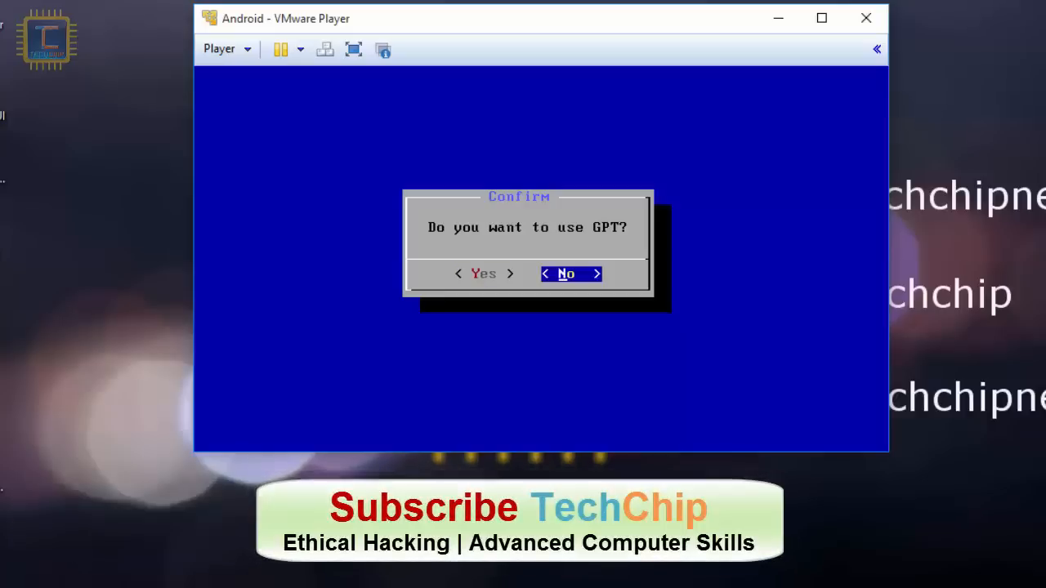
key("Return")
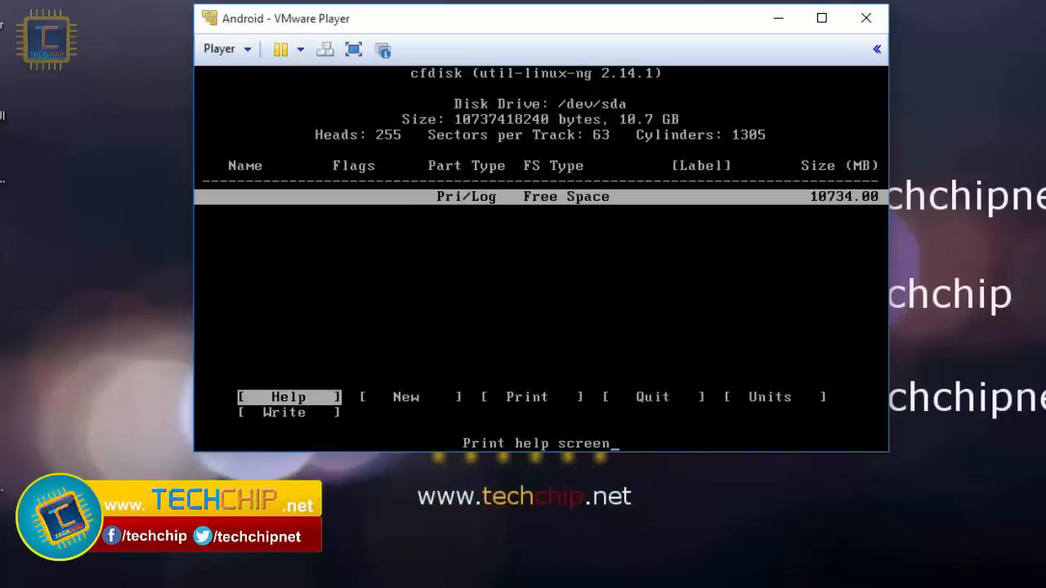
Create a primary partition of 10733.99 MB from the disk's free space and mark it bootable.
key("Right")
key("Return")
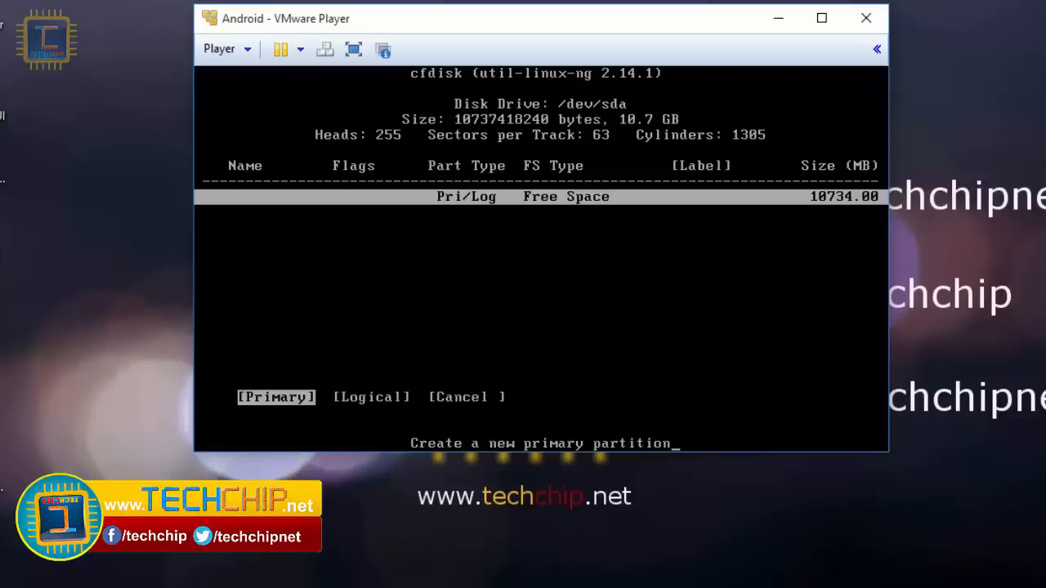
key("Right")
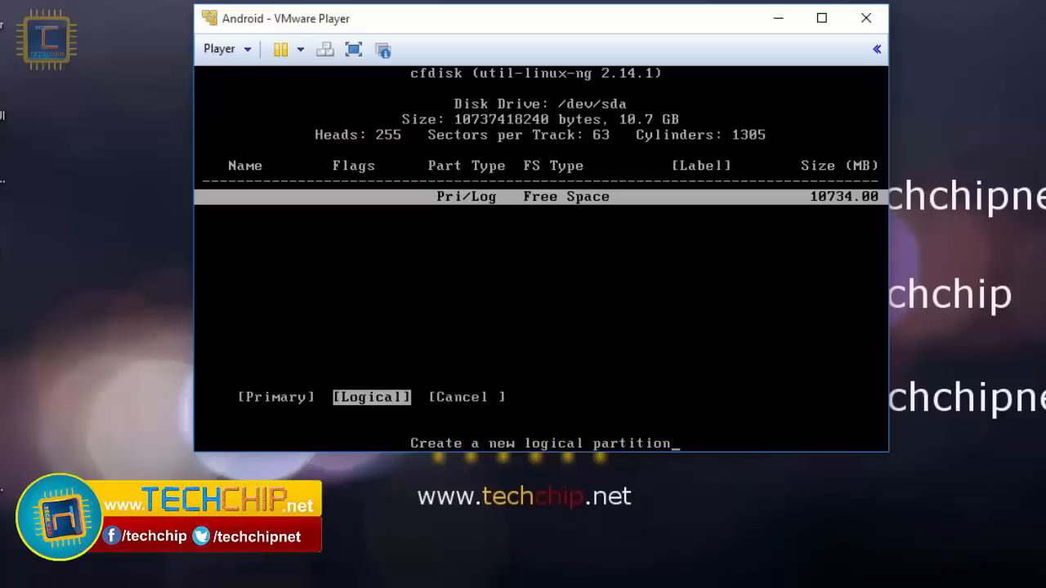
key("Left")
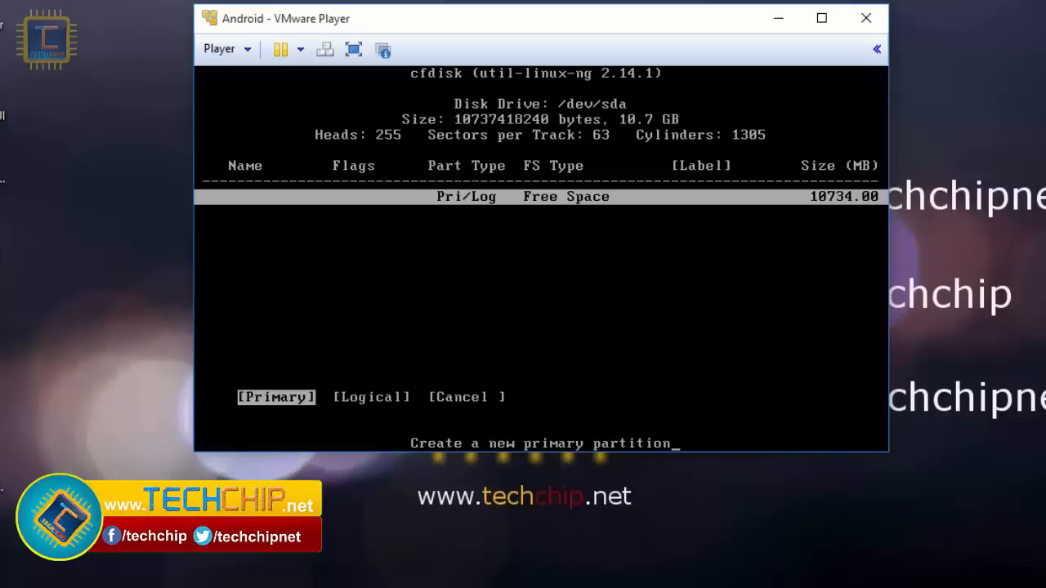
key("Return")
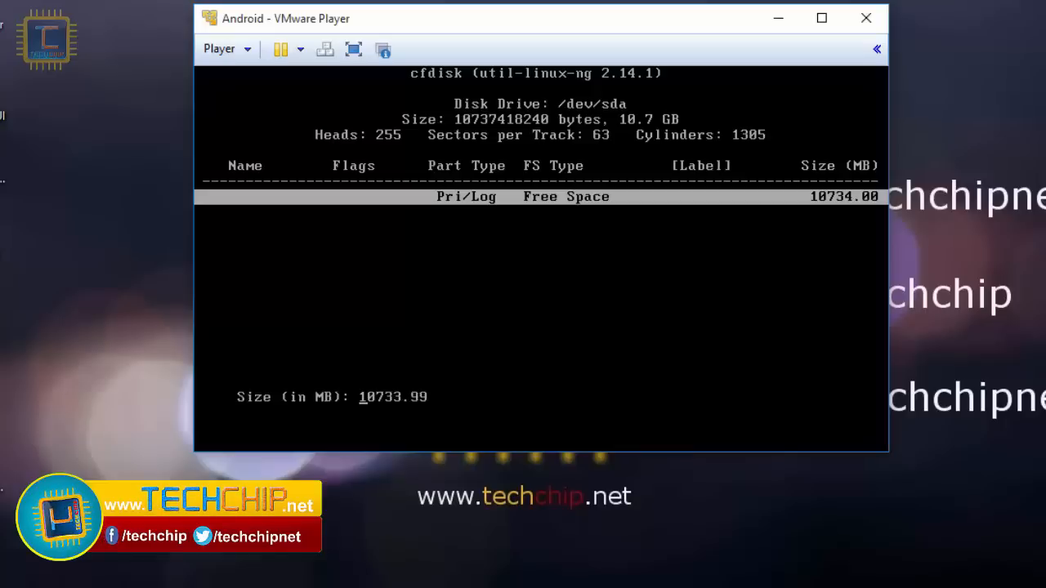
key("Return")
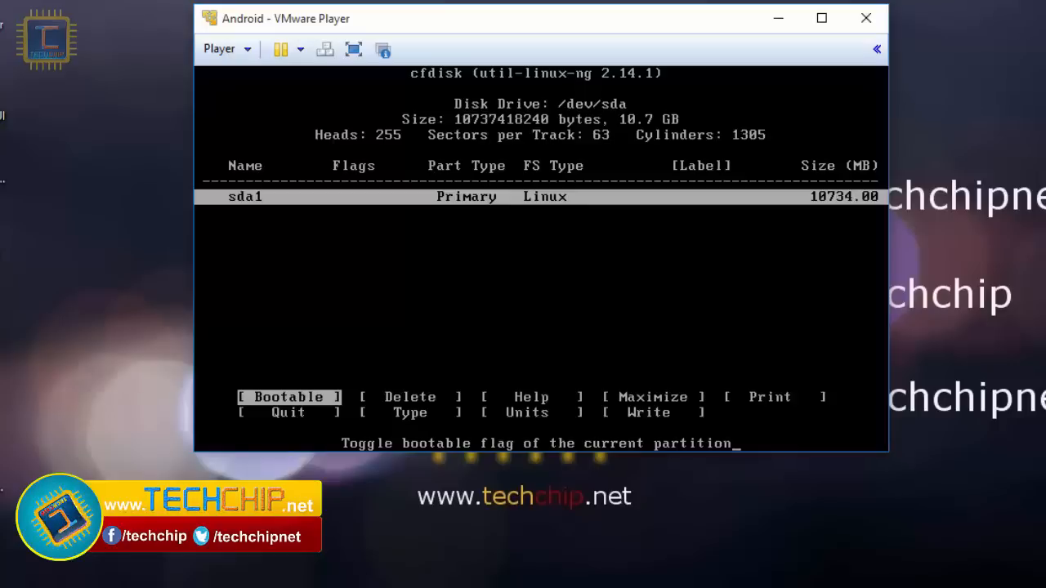
key("Return")
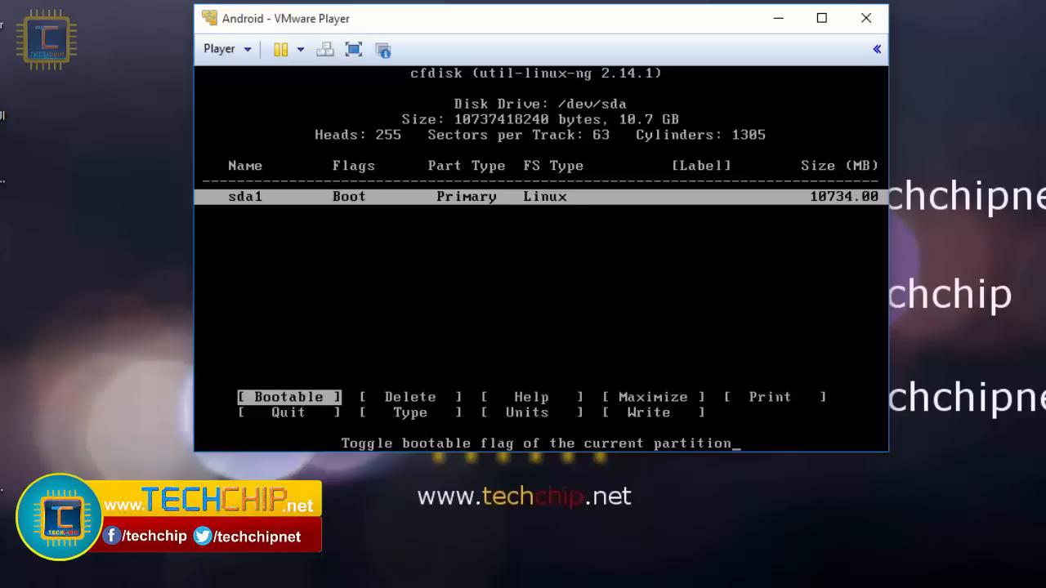
Write the partition table to the disk, confirming with yes.
key("Right")
key("Right")
key("Right")
key("Right")
key("Right")
key("Right")
key("Right")
key("Right")
key("Right")
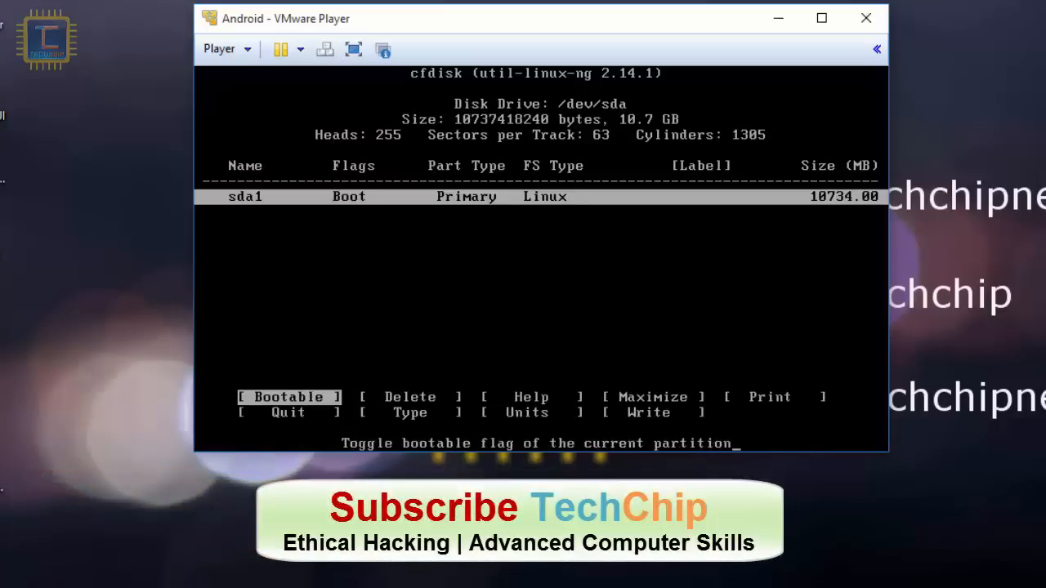
key("Left")
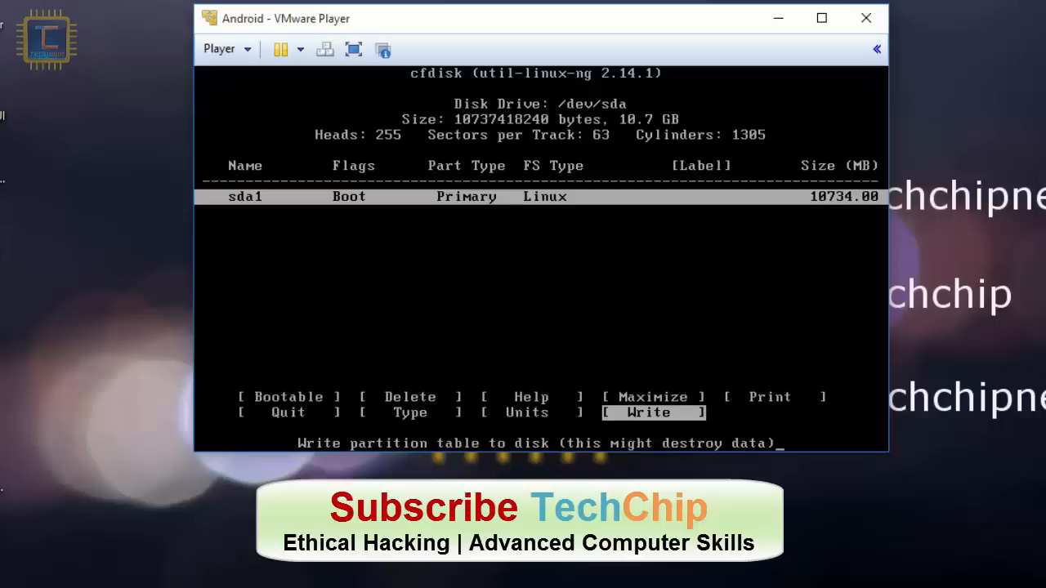
key("Return")
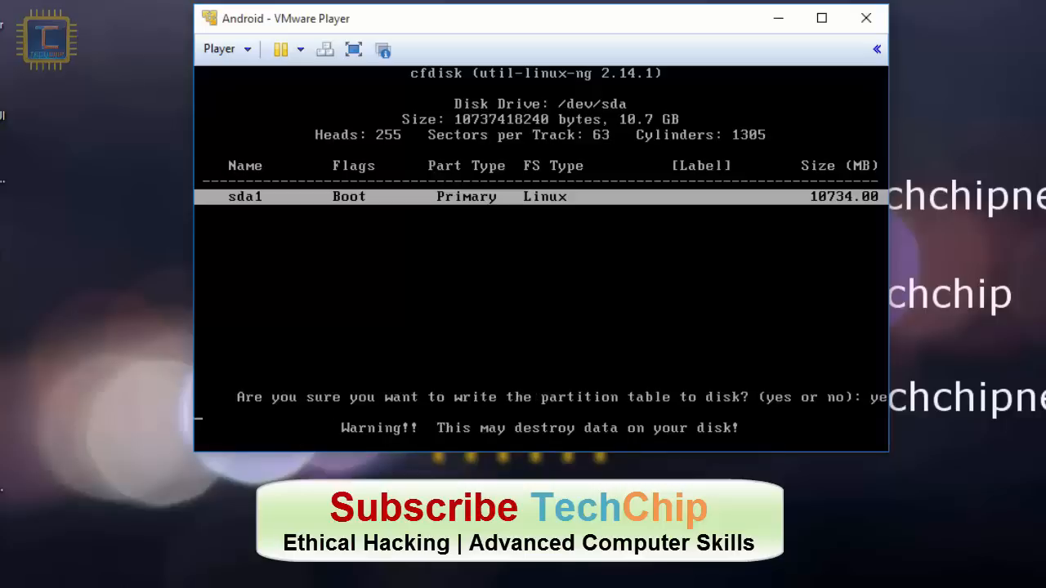
type("yes")
key("Return")
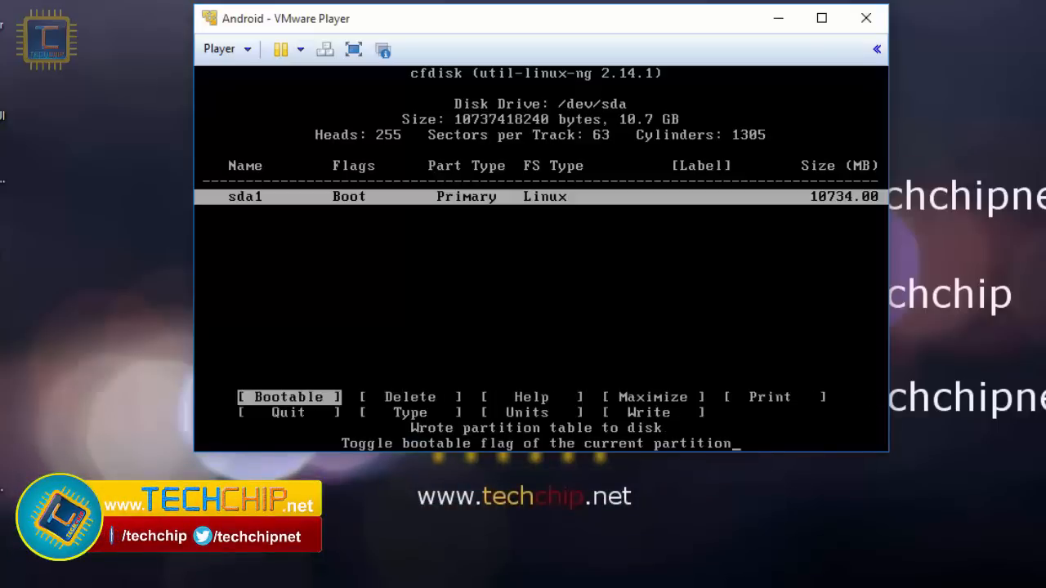
Quit the cfdisk partition editor and return to the installer's partition selection.
key("Left")
key("Left")
key("Left")
key("Left")
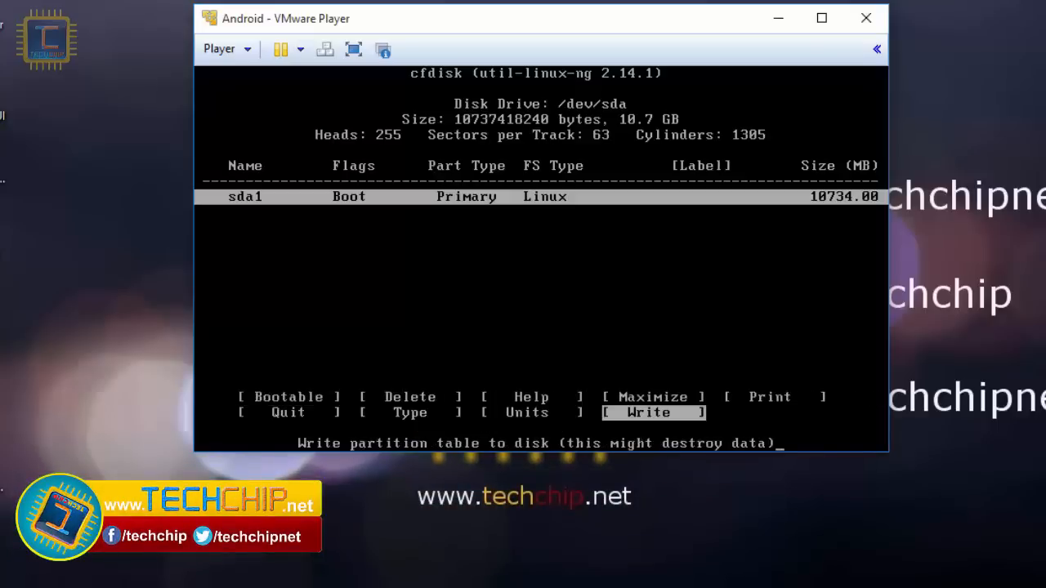
key("Return")
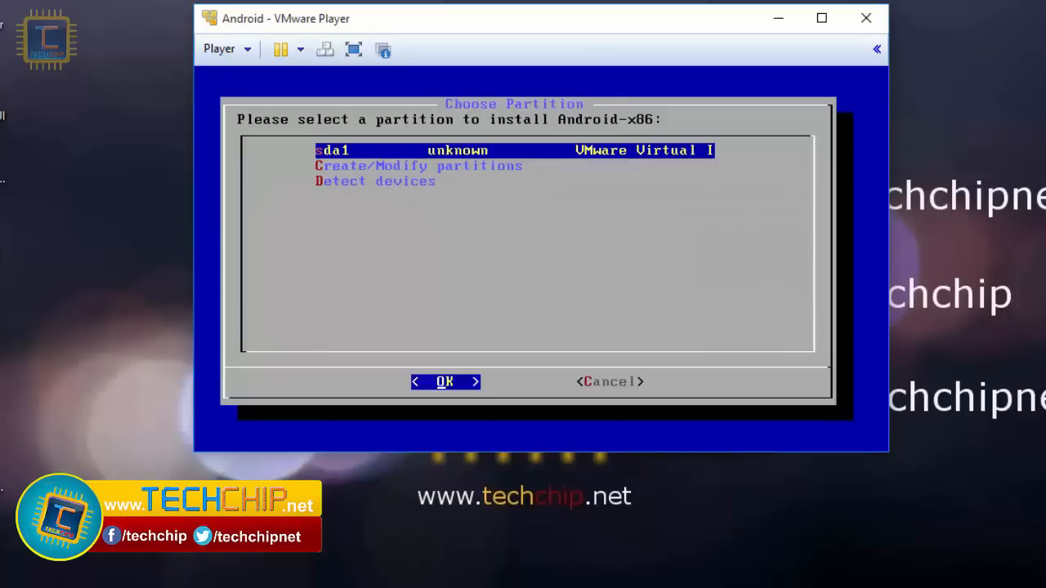
Choose sda1 as the Android-x86 installation partition and format it as ext4, confirming the format.
key("Return")
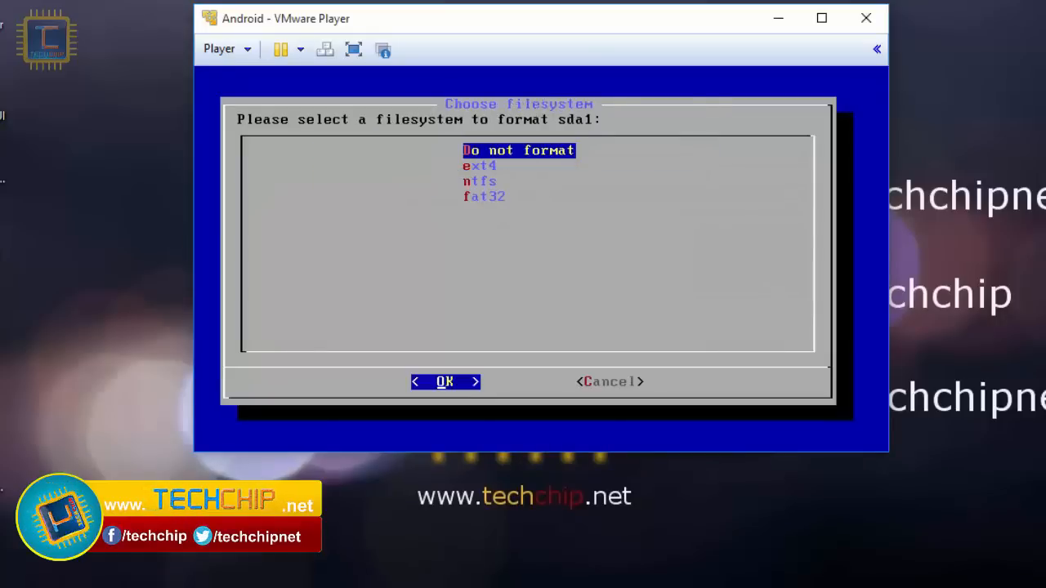
key("Down")
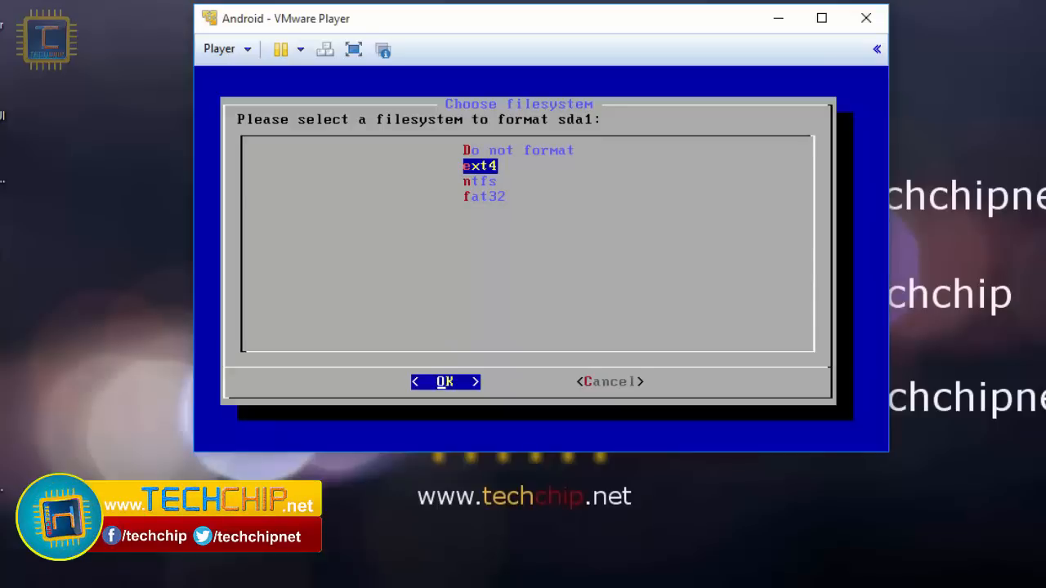
key("Return")
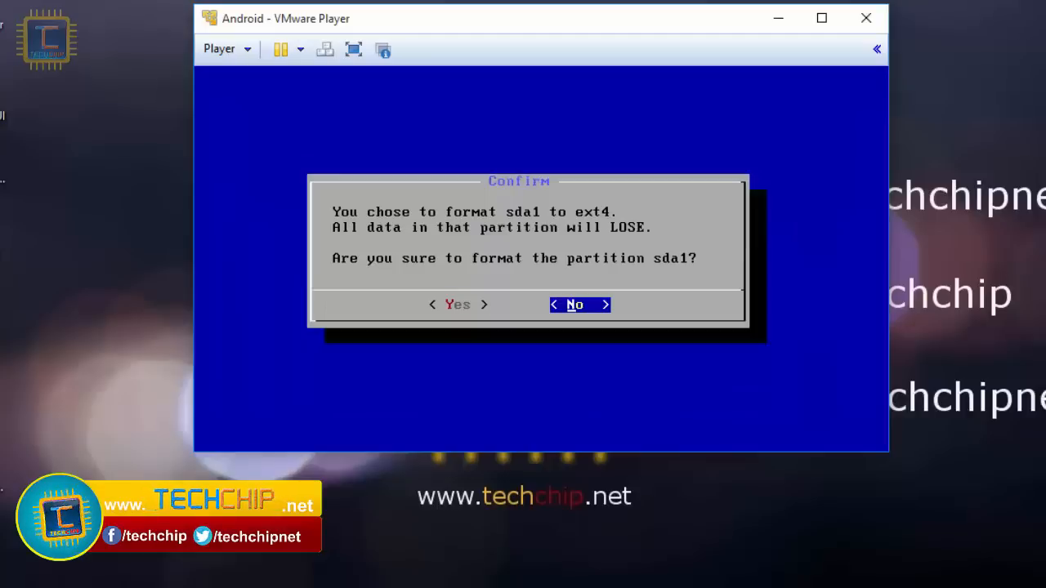
key("Left")
key("Return")
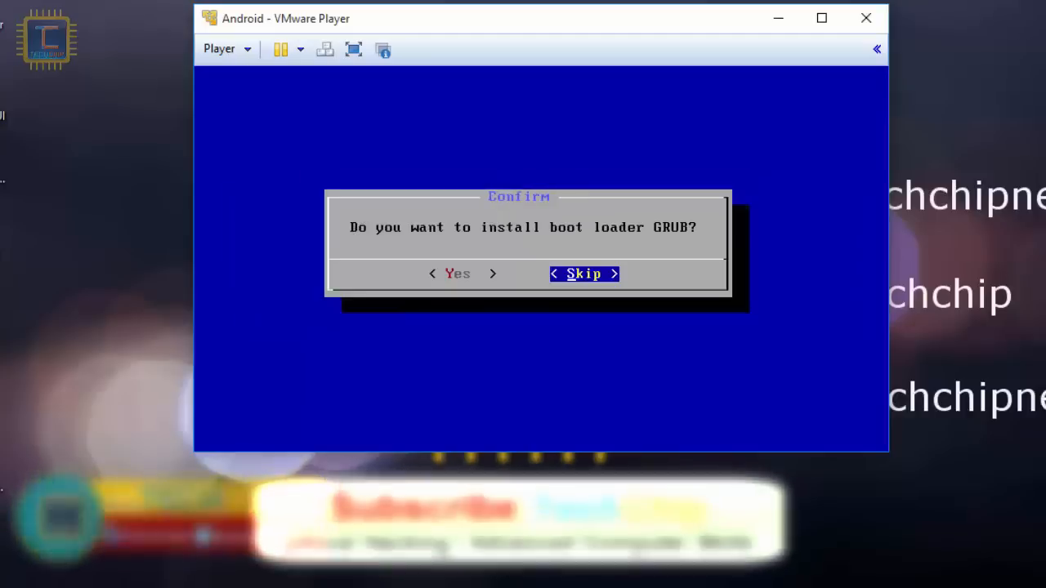
Install the GRUB boot loader without EFI GRUB2, and install the /system directory as read-write.
key("Left")
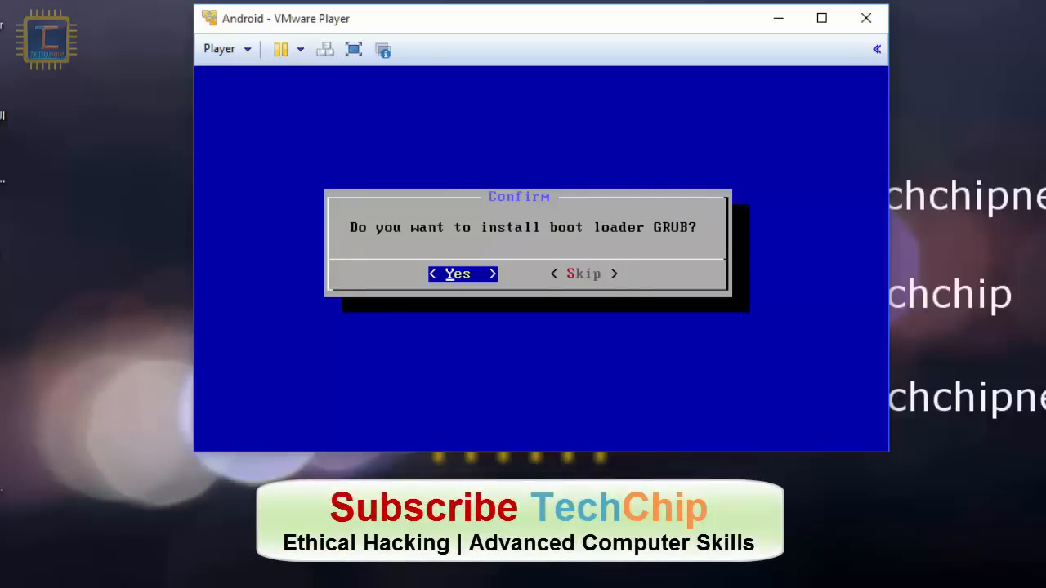
key("Return")
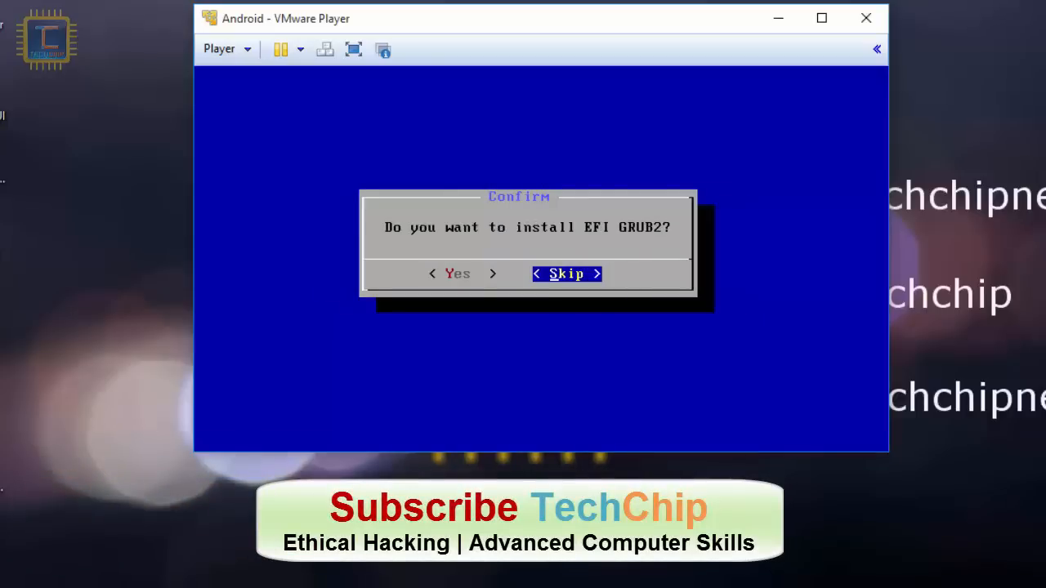
key("Left")
key("Right")
key("Return")
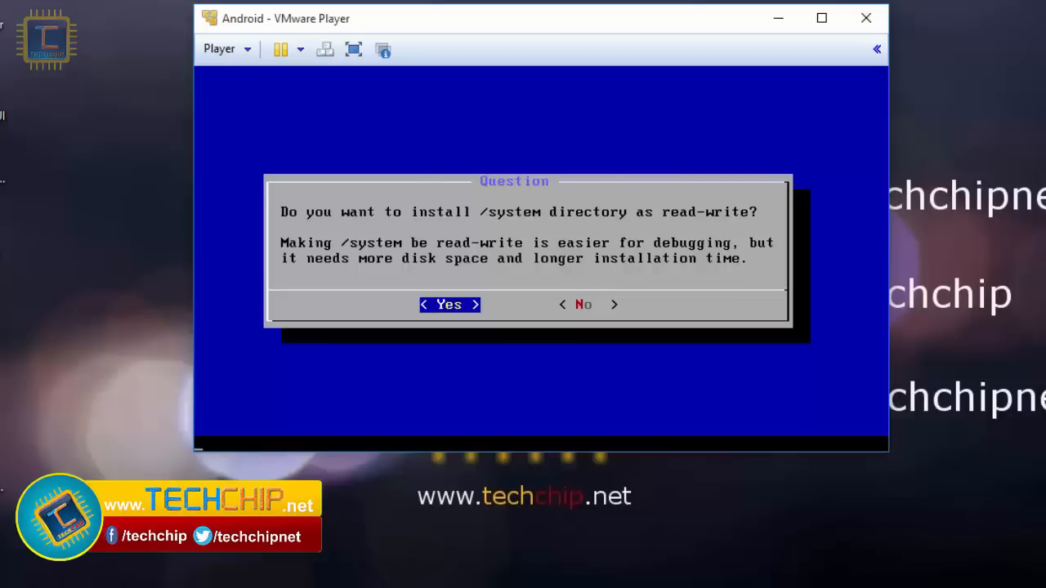
key("Return")
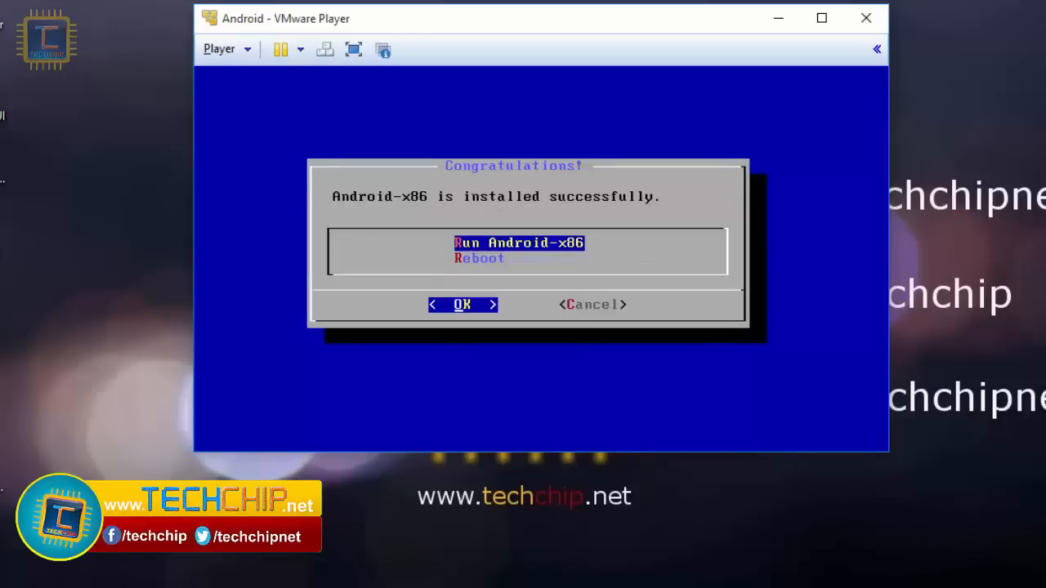
Reboot the virtual machine from the installer's completion options.
key("Down")
key("Up")
key("Down")
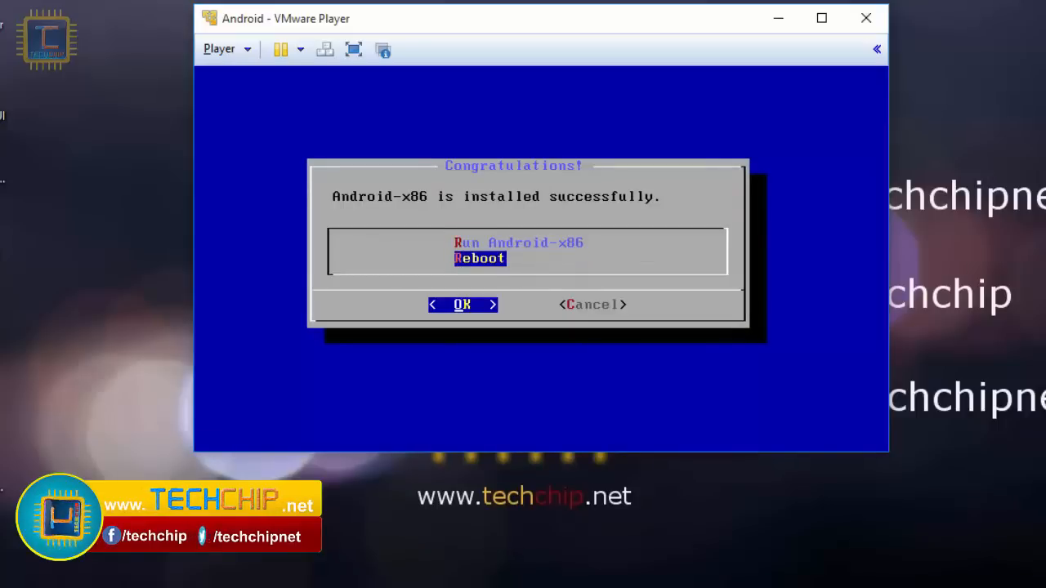
key("Return")
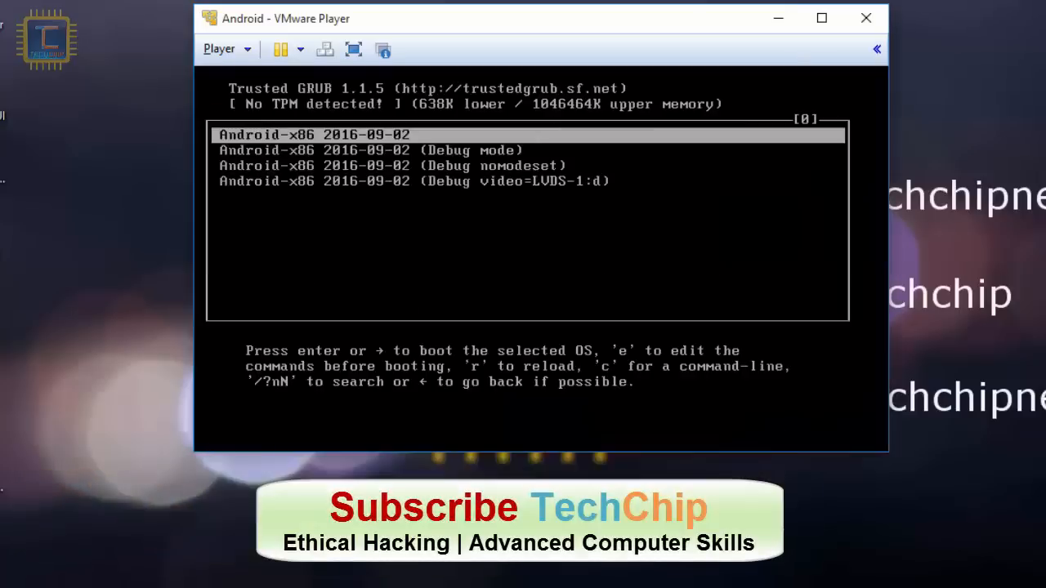
key("Down")
key("Down")
key("Down")
key("Up")
key("Up")
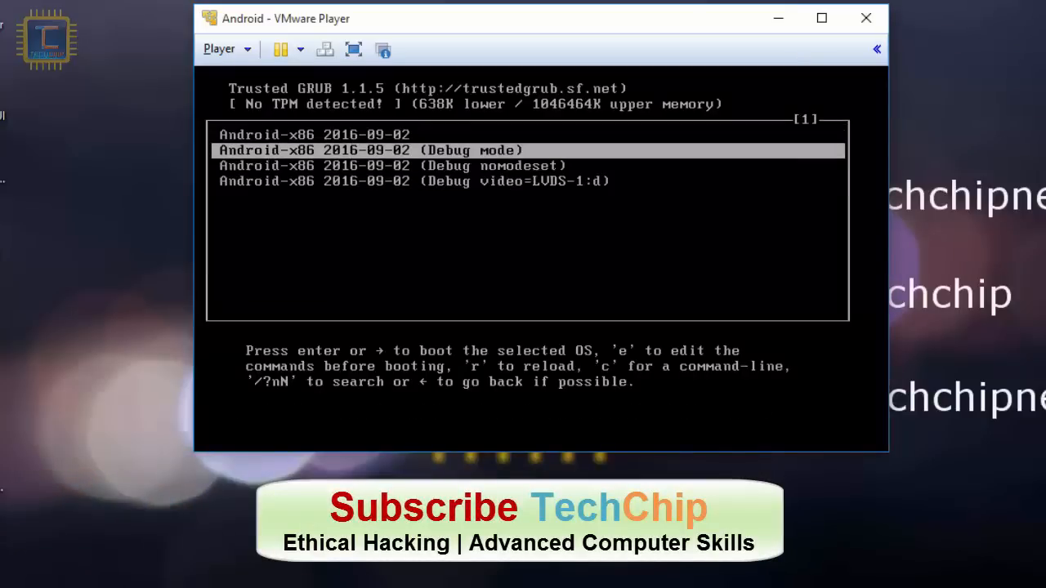
key("Up")
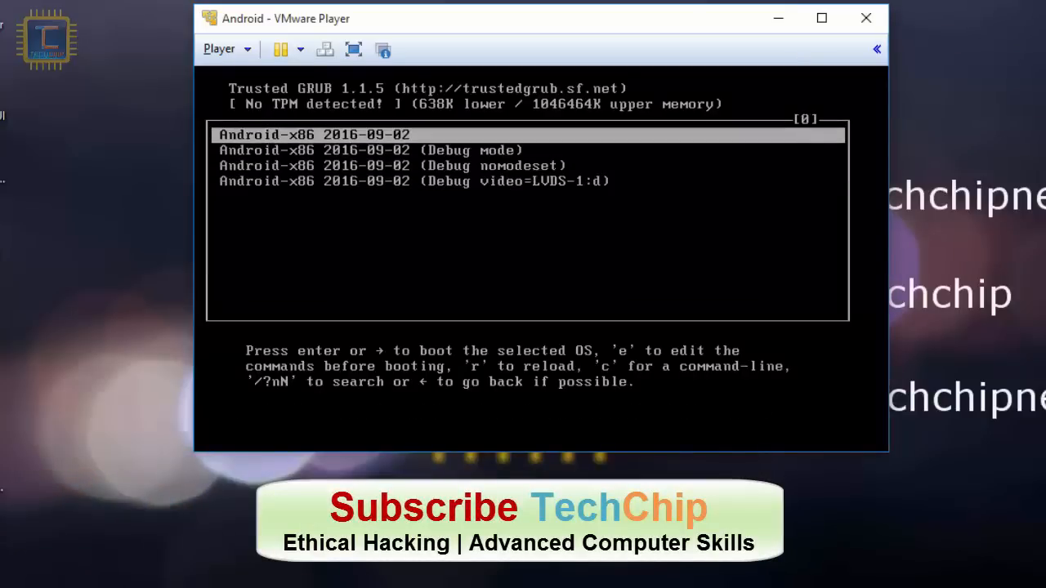
key("Return")
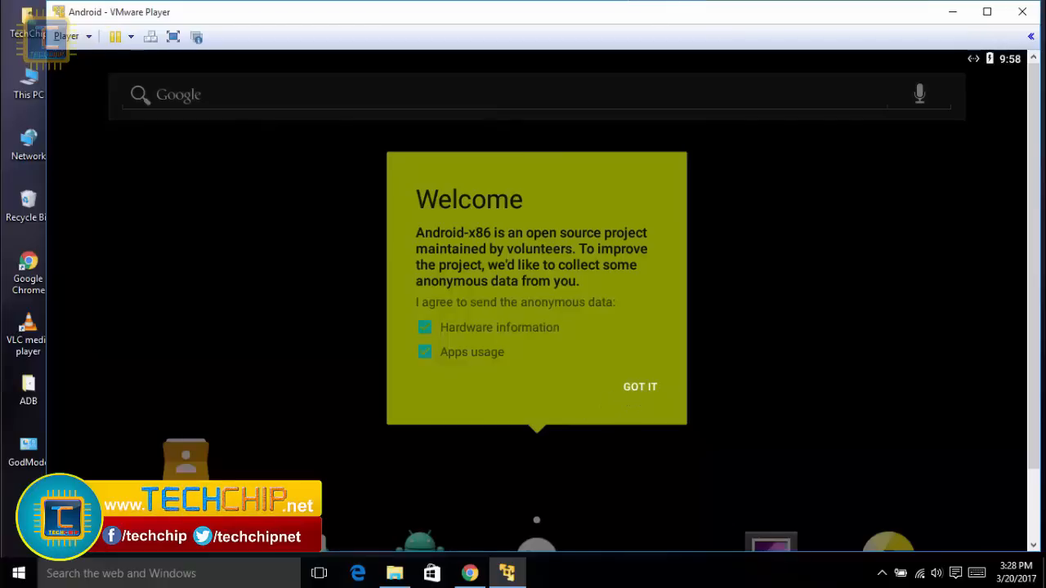
Accept the Android-x86 welcome notice with both data options enabled and switch the virtual machine to full screen.
left_click(628, 389)
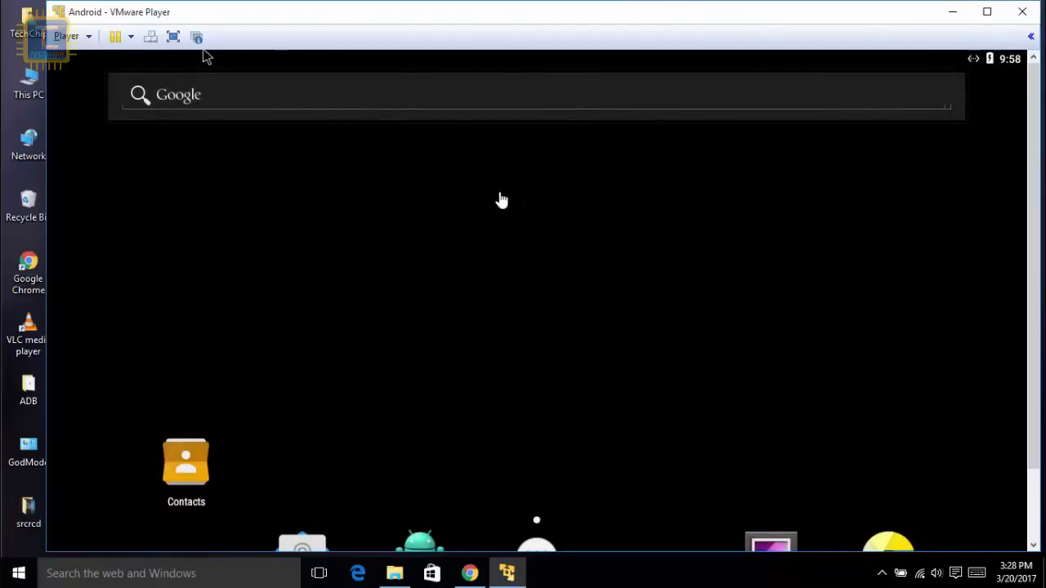
left_click(174, 38)
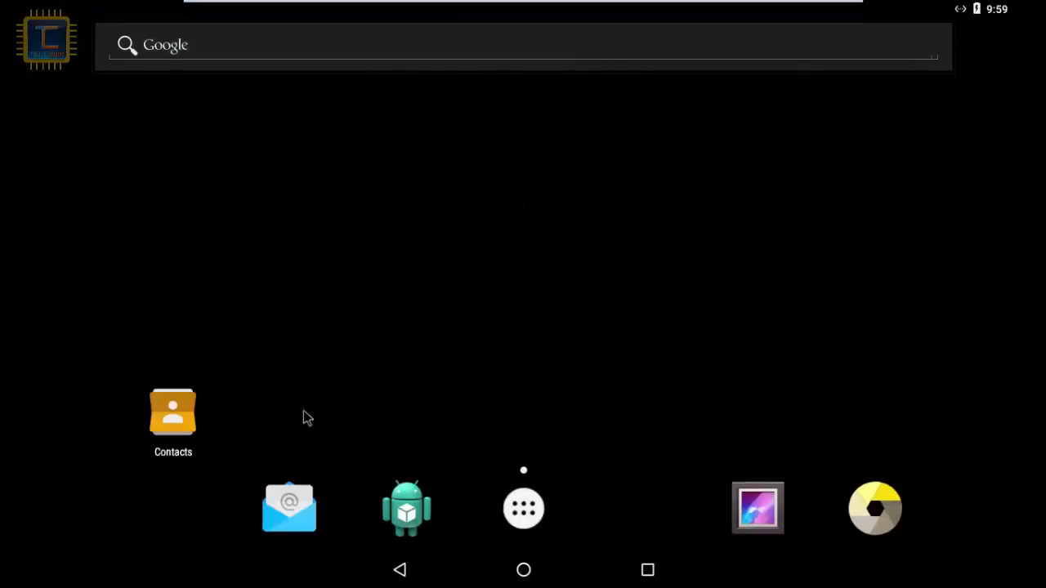
Check the Android version on the About tablet page of Android's Settings and return to the home screen.
left_click(517, 524)
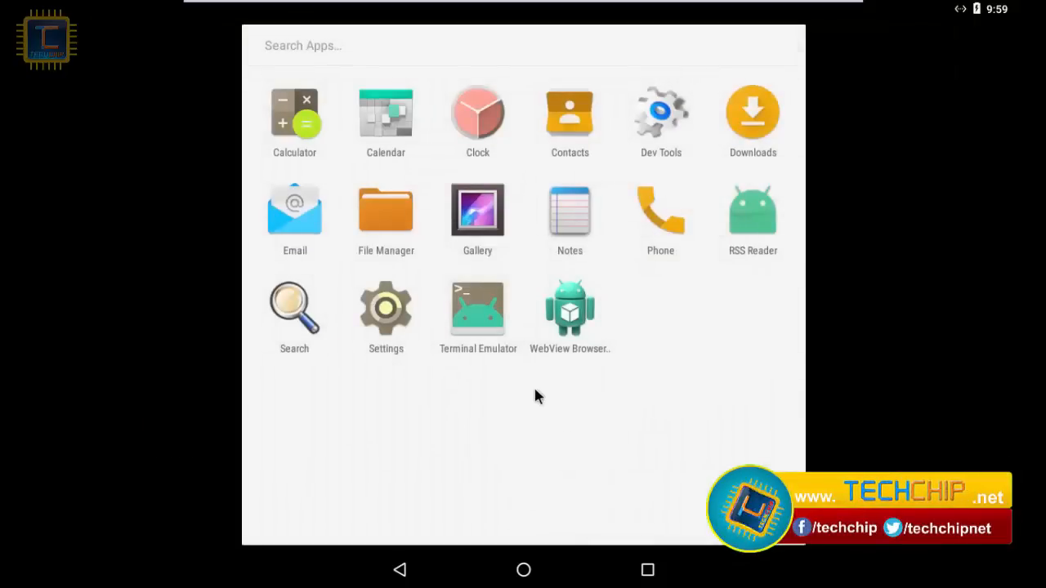
left_click(388, 316)
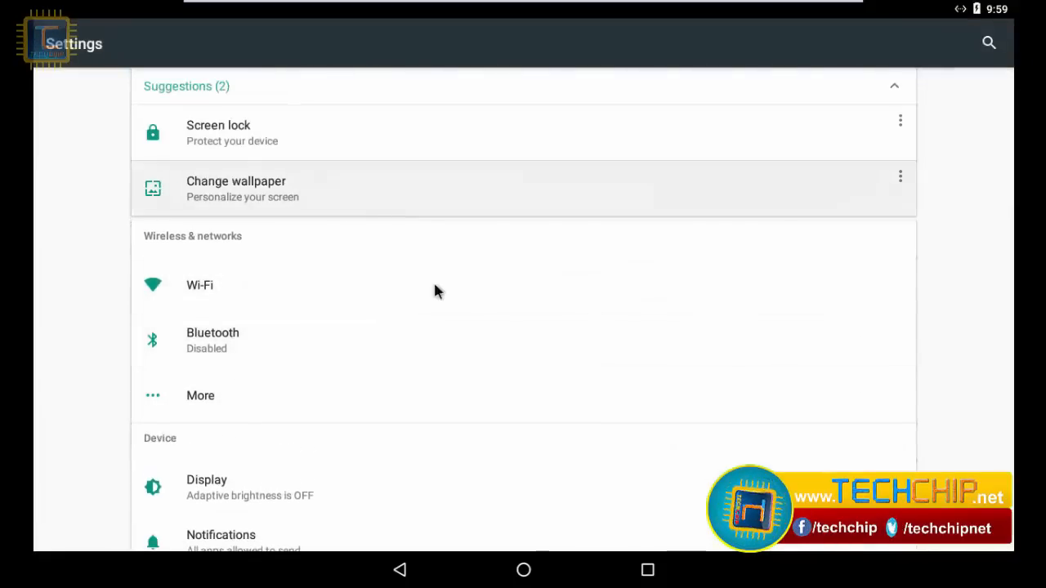
scroll(301, 354, "down", 3)
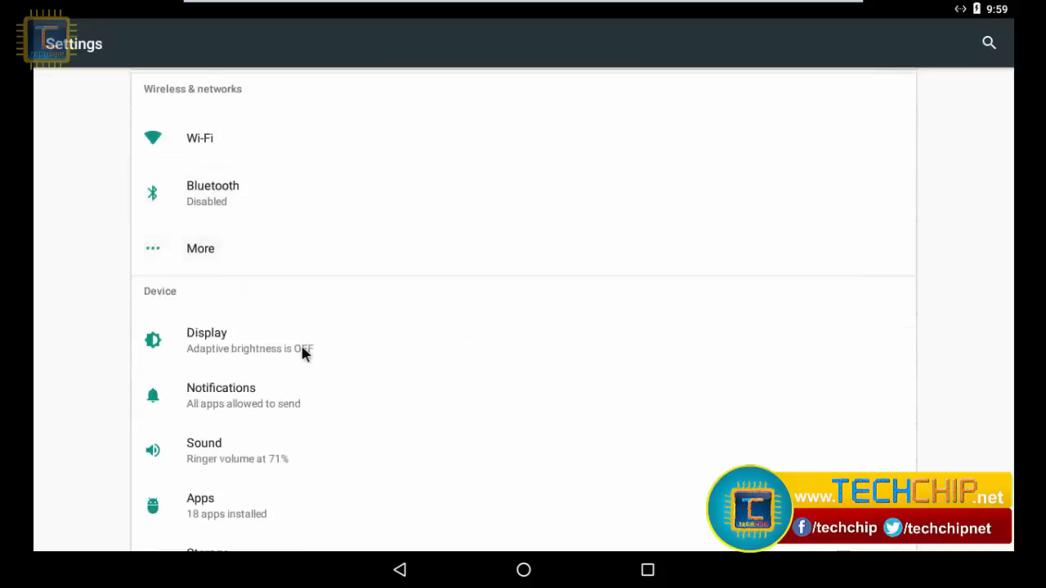
scroll(301, 353, "down", 8)
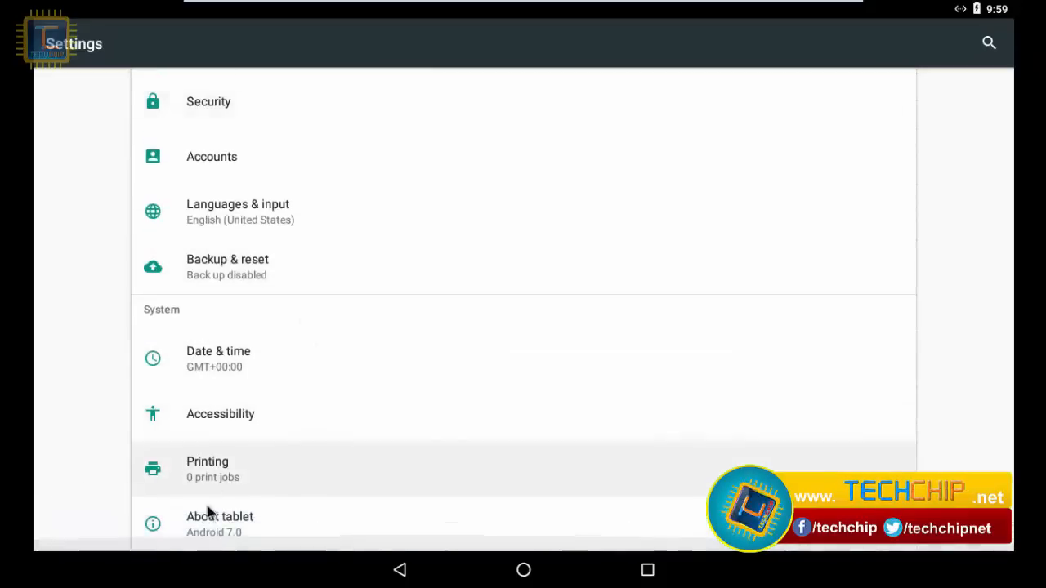
left_click(250, 516)
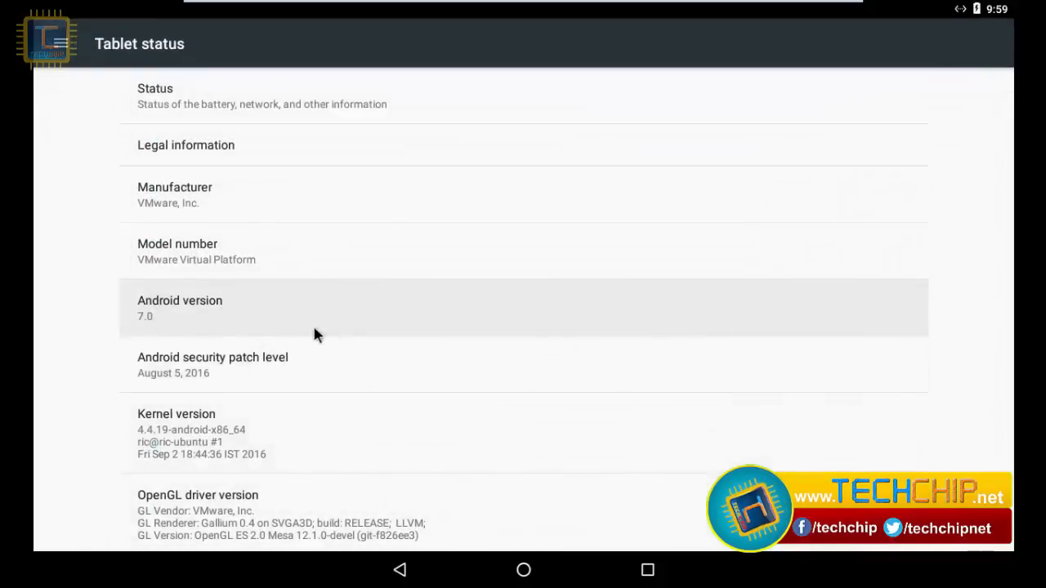
left_click(401, 572)
left_click(401, 573)
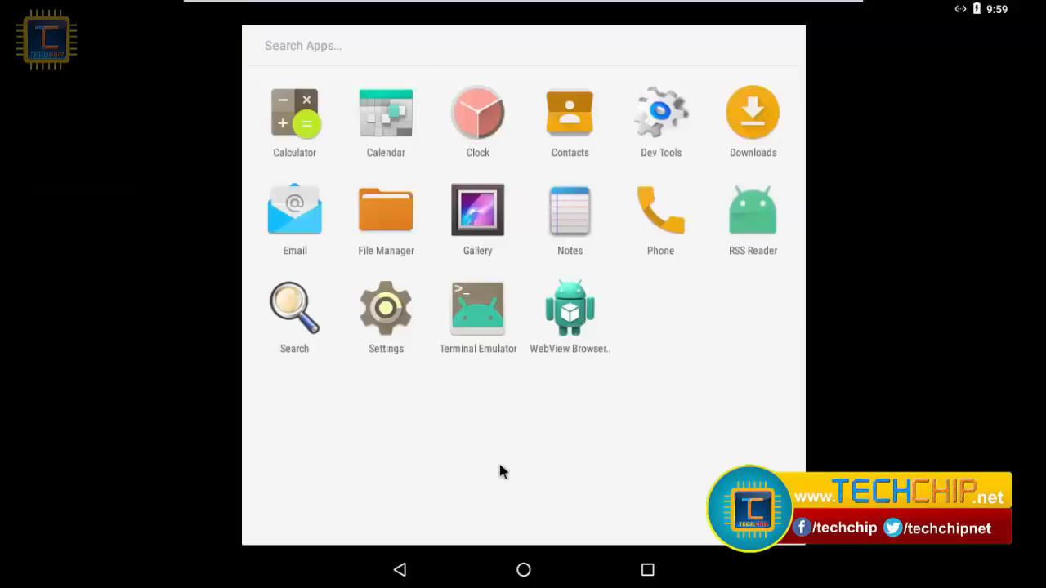
left_click(401, 571)
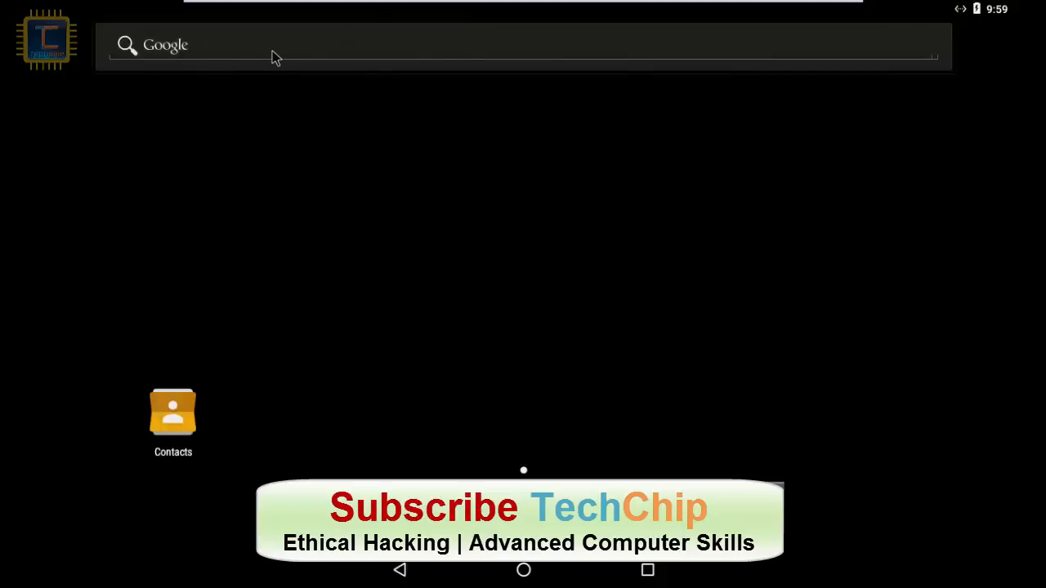
Search Google from the home screen's search bar for "techchip hindi".
left_click(246, 51)
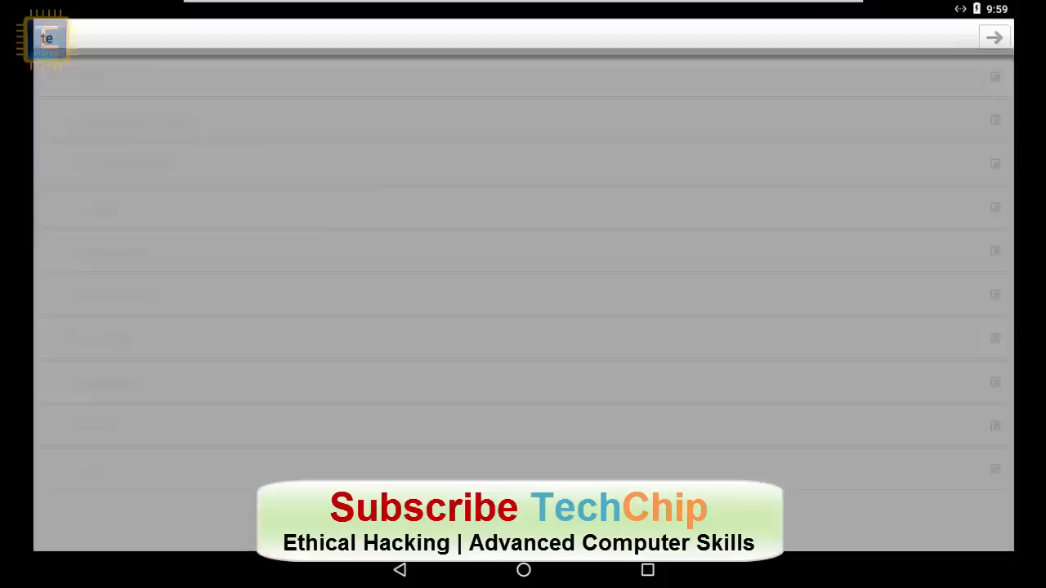
type("tech")
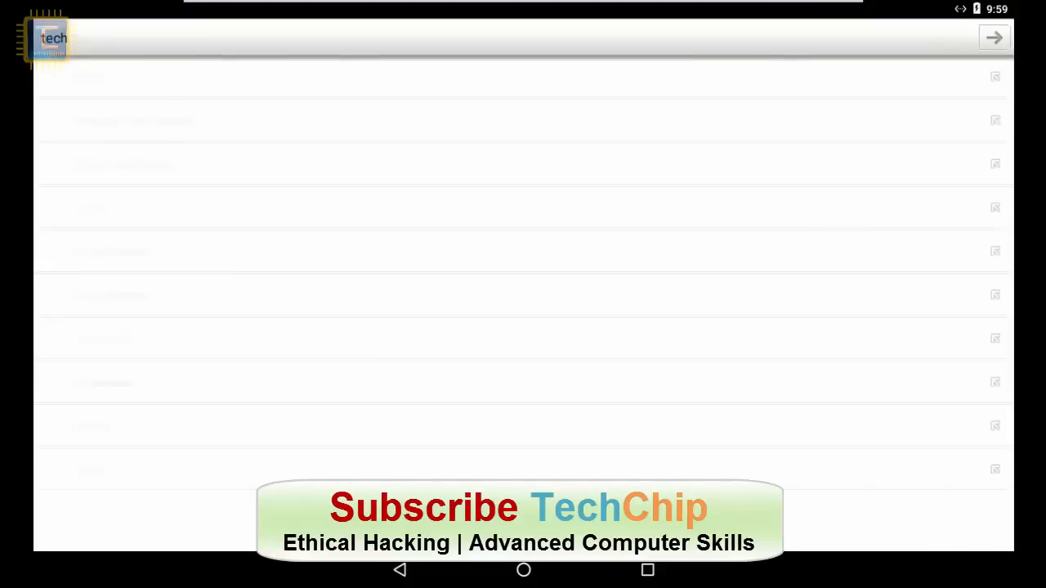
type("ip")
key("BackSpace")
key("BackSpace")
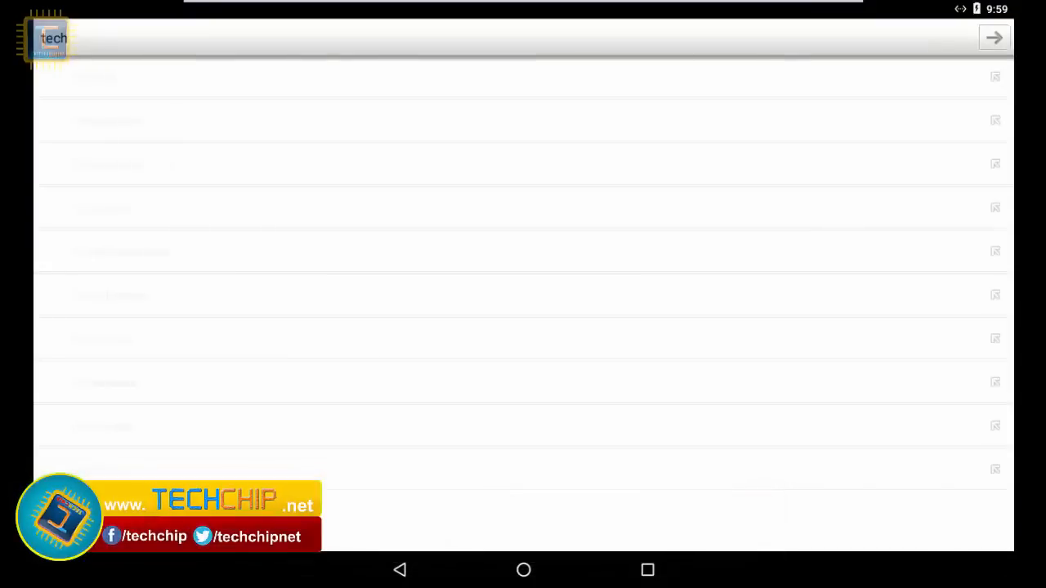
type("chip hindi")
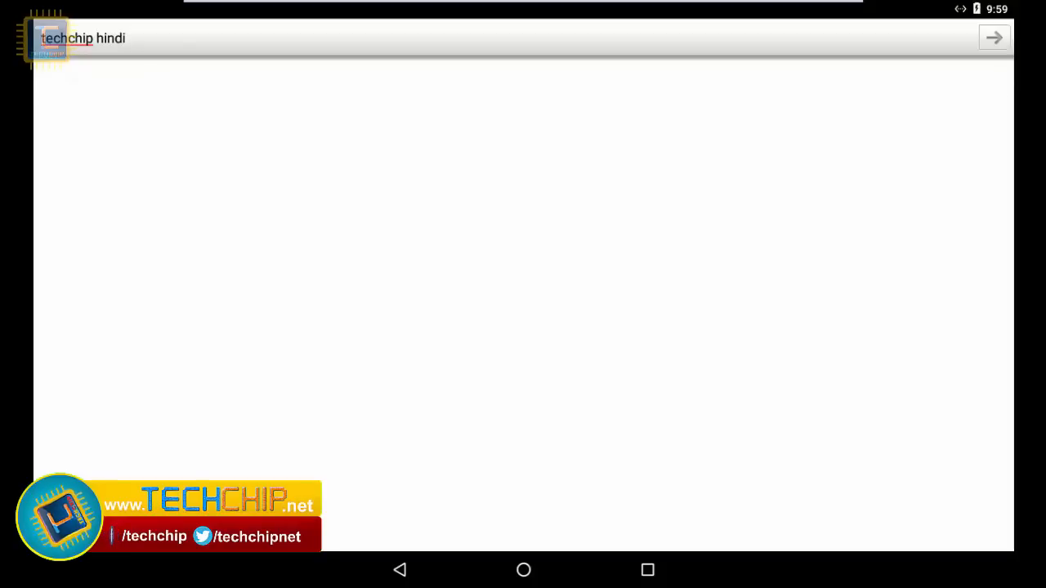
key("Return")
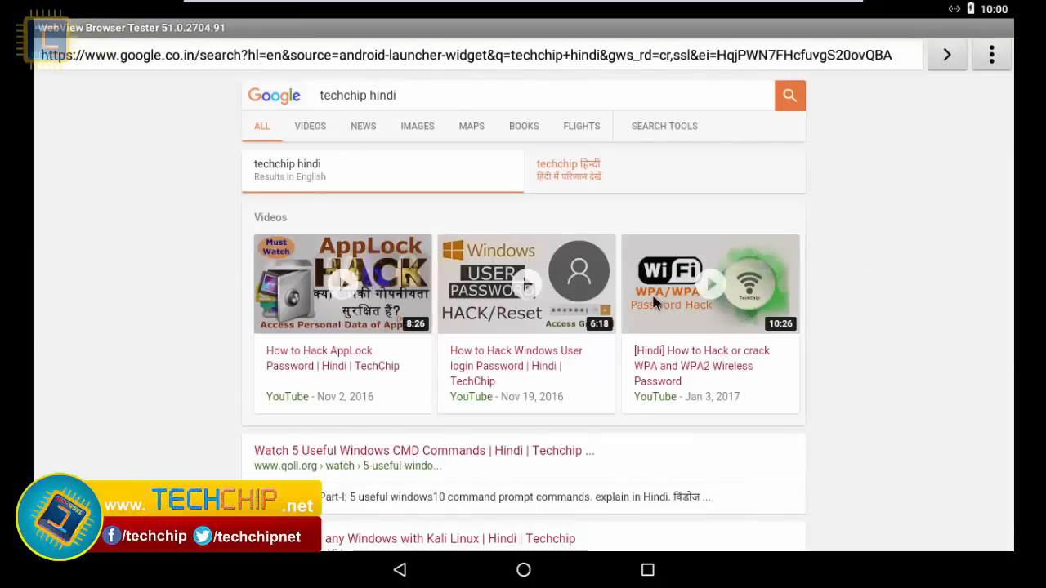
Look over the Google results for "techchip hindi" and return to the Android home screen.
scroll(654, 302, "down", 1)
scroll(654, 303, "up", 1)
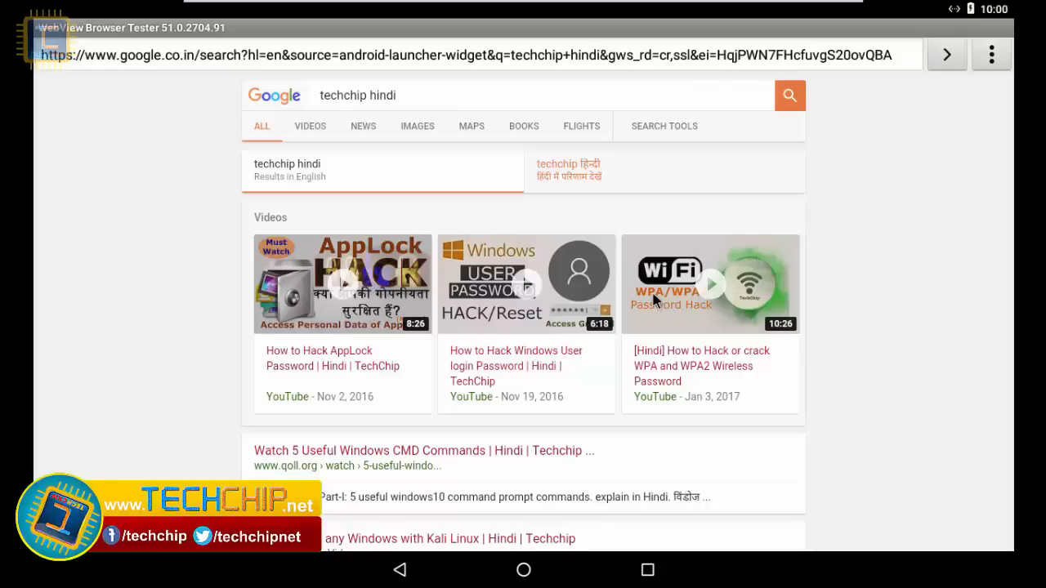
left_click(400, 570)
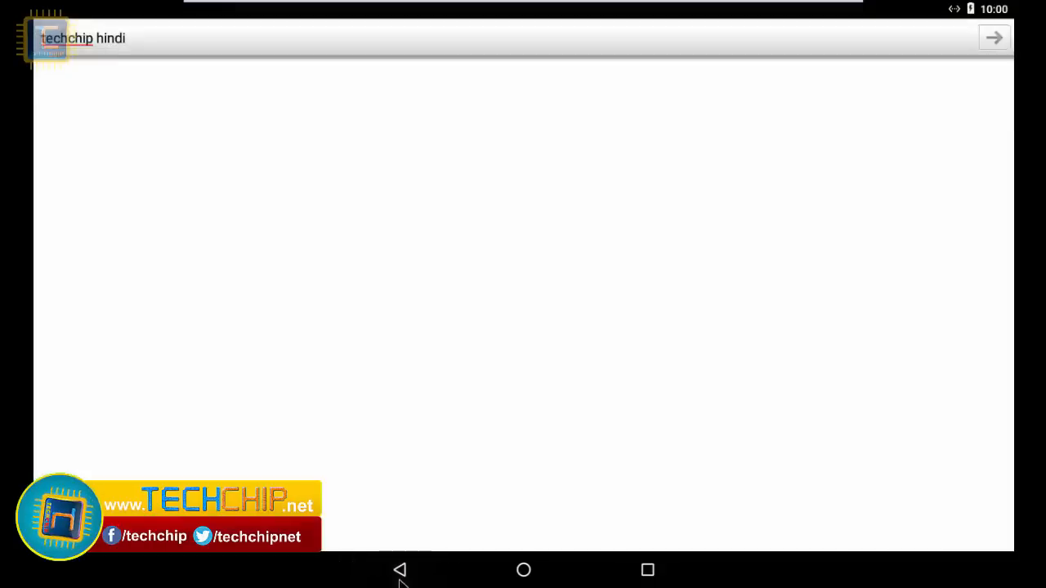
left_click(400, 569)
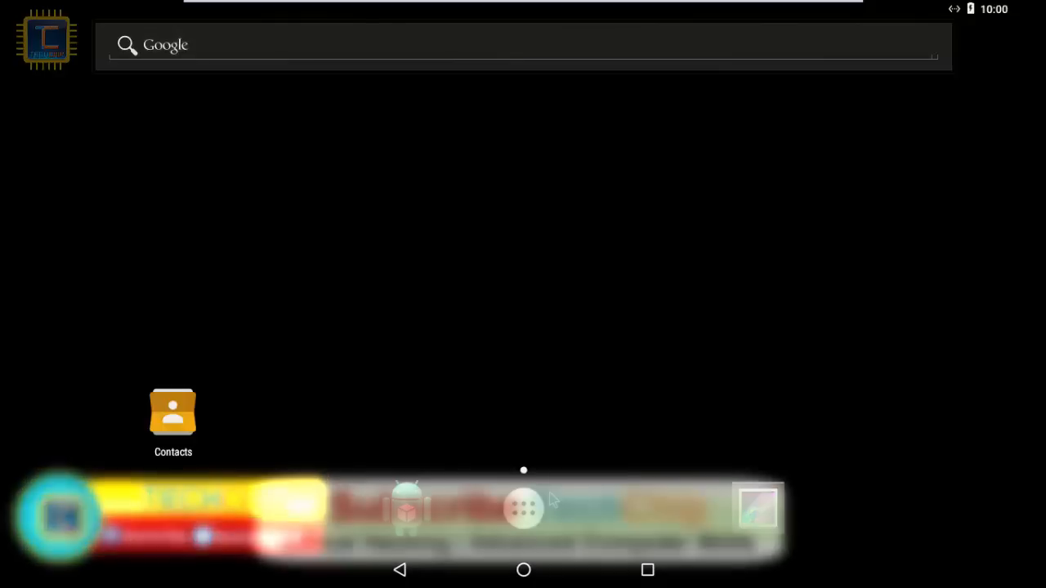
Open Terminal Emulator from the app list and run the ls command to list the current directory.
left_click(523, 515)
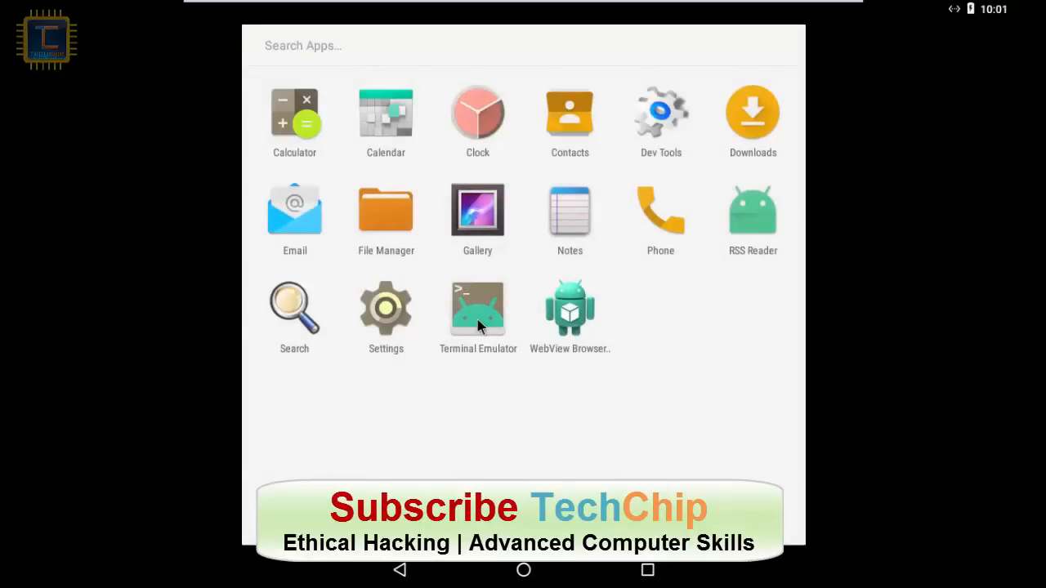
left_click(479, 309)
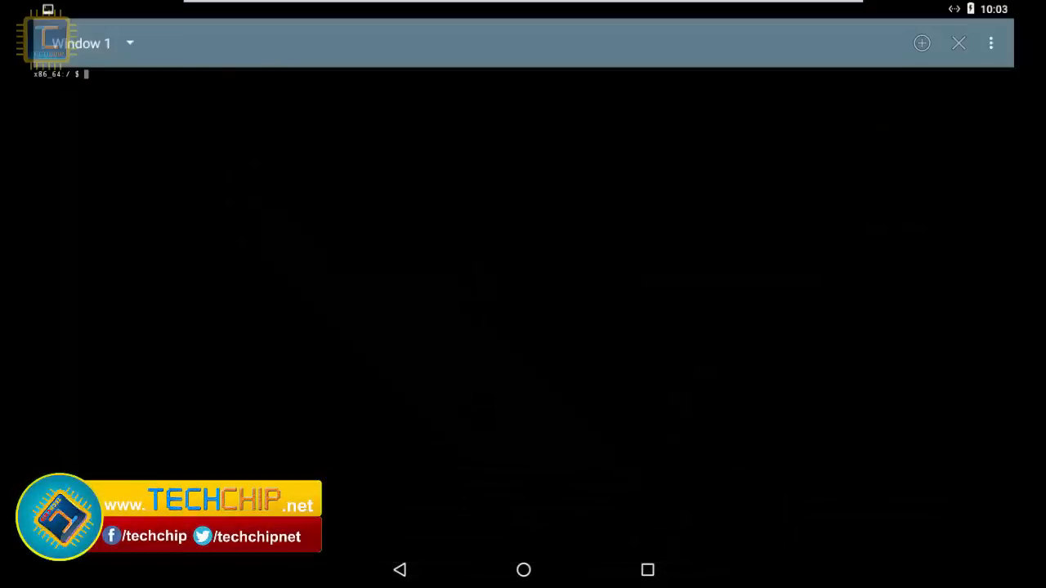
type("ls")
key("Return")
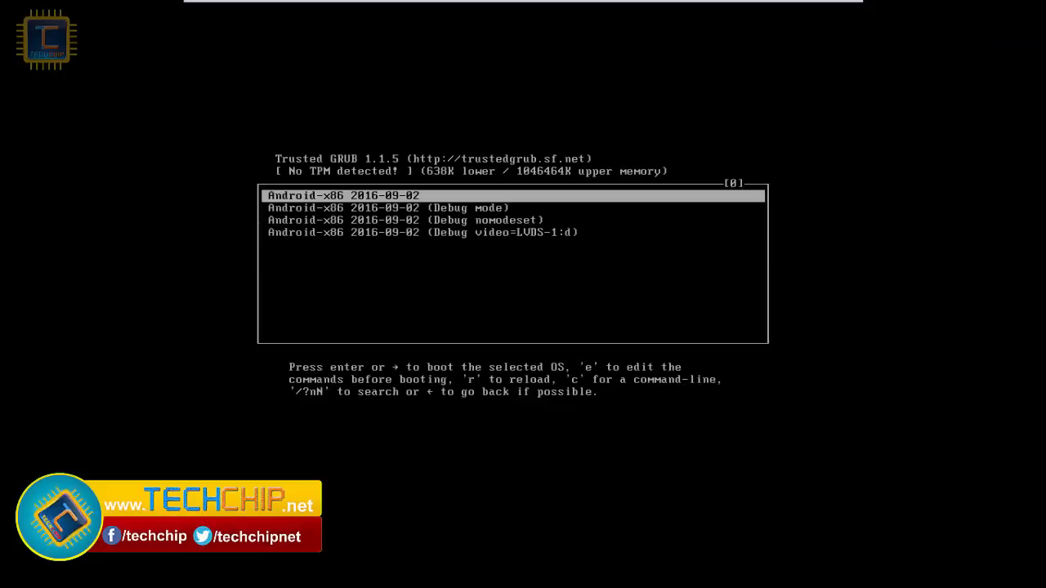
key("Return")
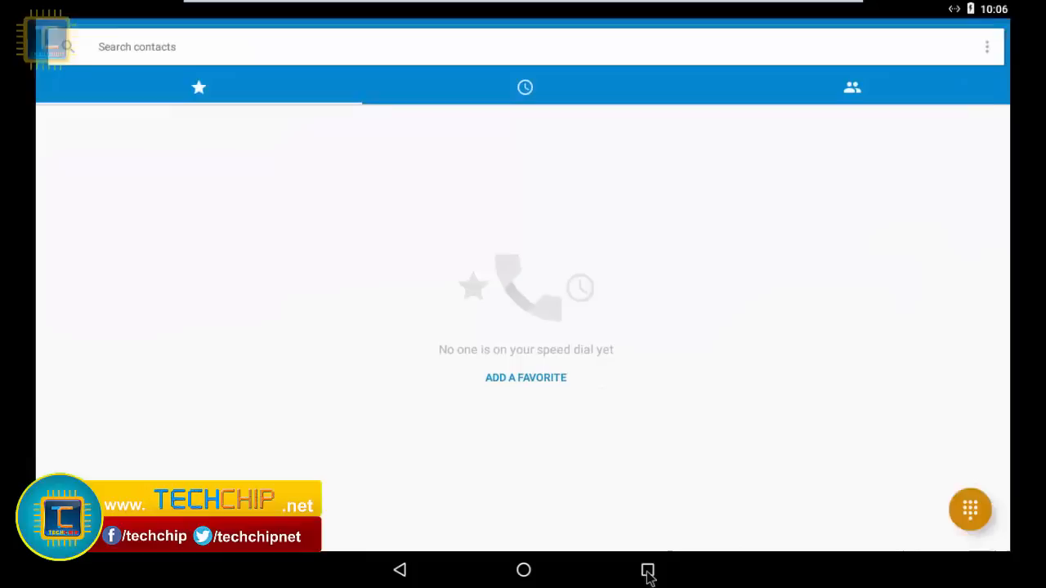
Dismiss all recent apps from the overview, including Phone, Terminal Emulator, Settings, Search and WebView Browser Tester.
left_click(648, 571)
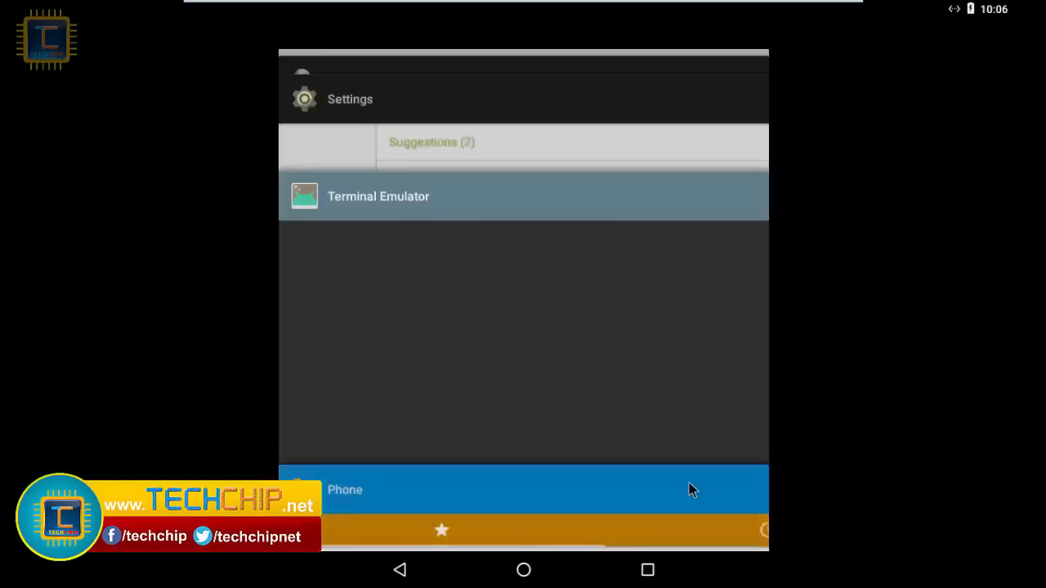
left_click_drag(374, 474, 1011, 445)
left_click_drag(597, 279, 257, 212)
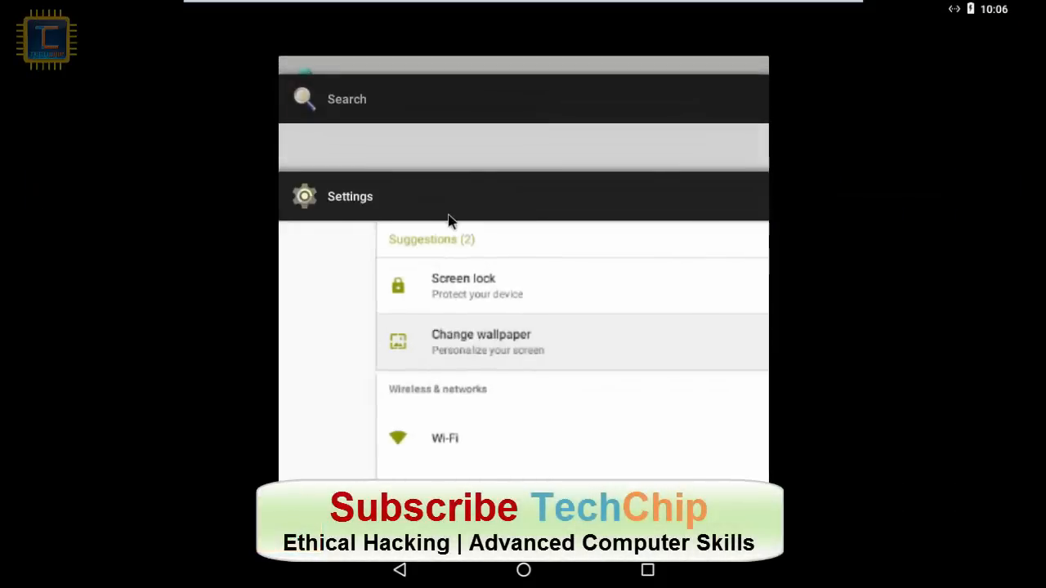
left_click_drag(451, 220, 1014, 259)
left_click_drag(704, 202, 133, 202)
left_click_drag(582, 210, 113, 182)
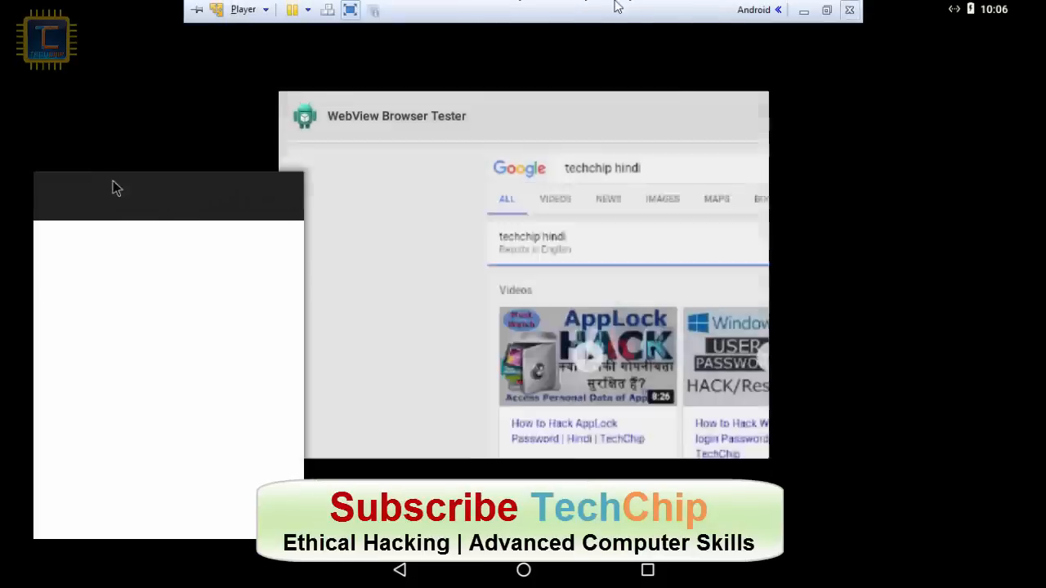
left_click_drag(514, 207, 617, 212)
left_click_drag(537, 140, 1015, 144)
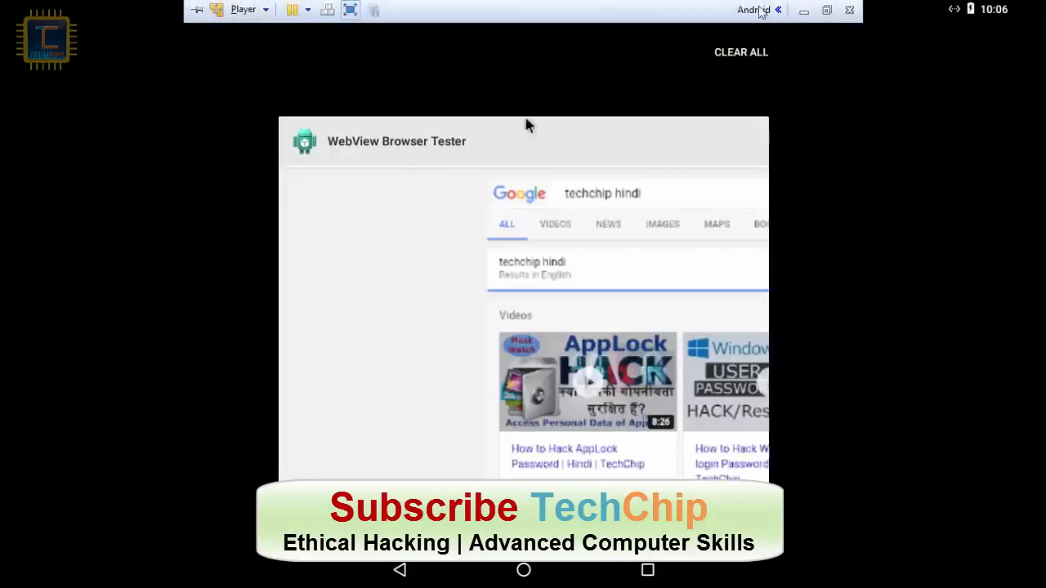
left_click_drag(525, 125, 343, 141)
left_click_drag(629, 163, 33, 198)
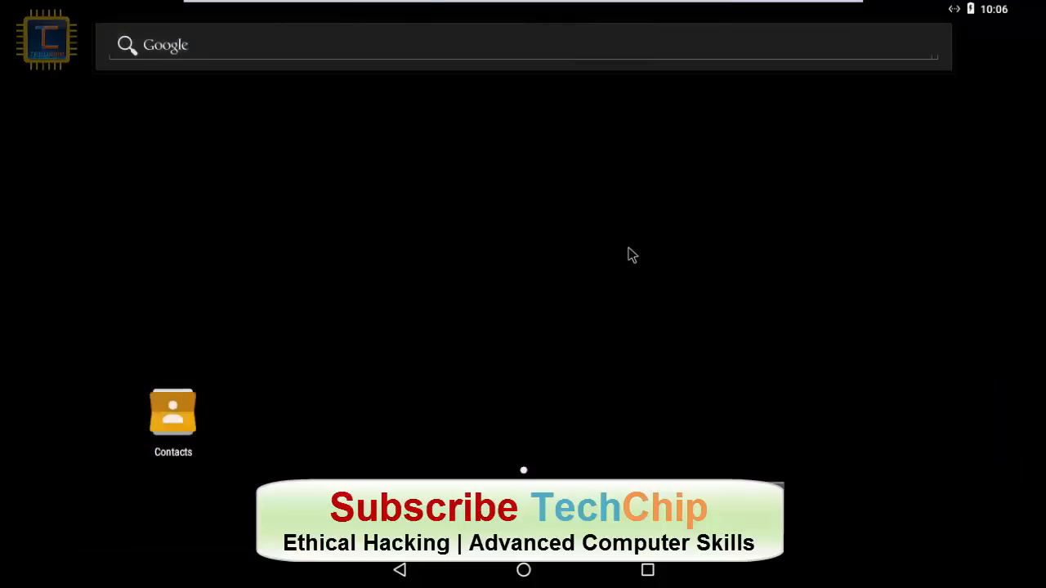